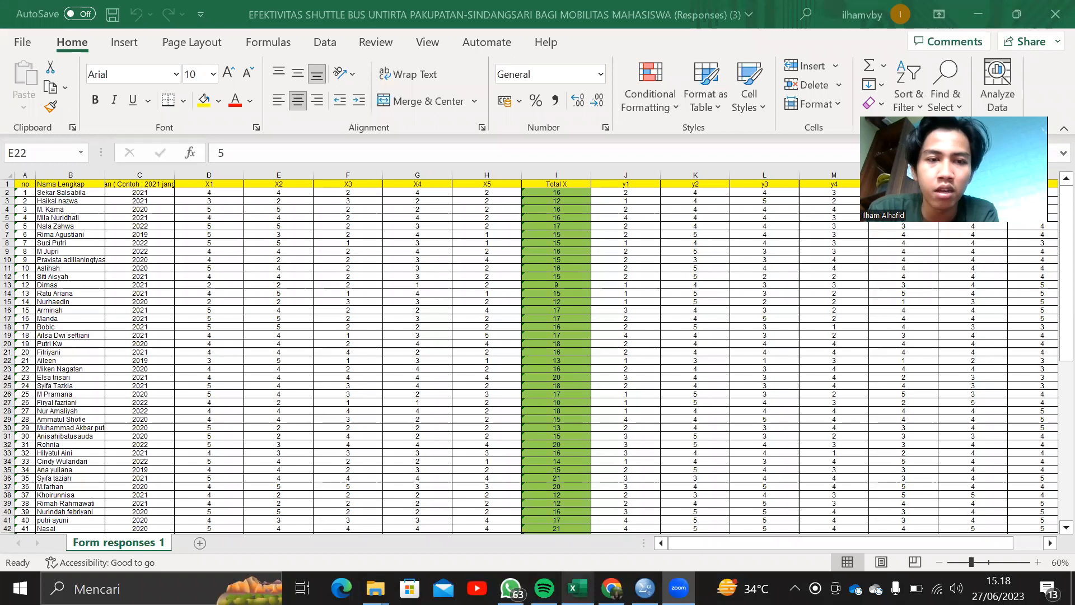
Step: Switch from the survey workbook to IBM SPSS Statistics and show the variable definitions sheet
{"action": "left_click", "coordinate": [217, 191]}
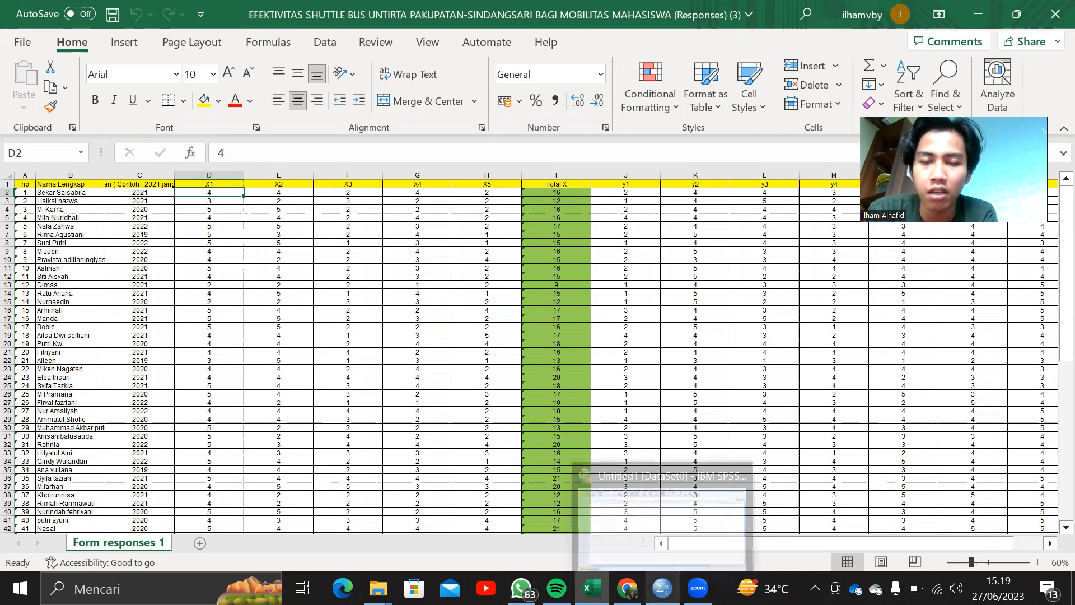
{"action": "left_click", "coordinate": [662, 588]}
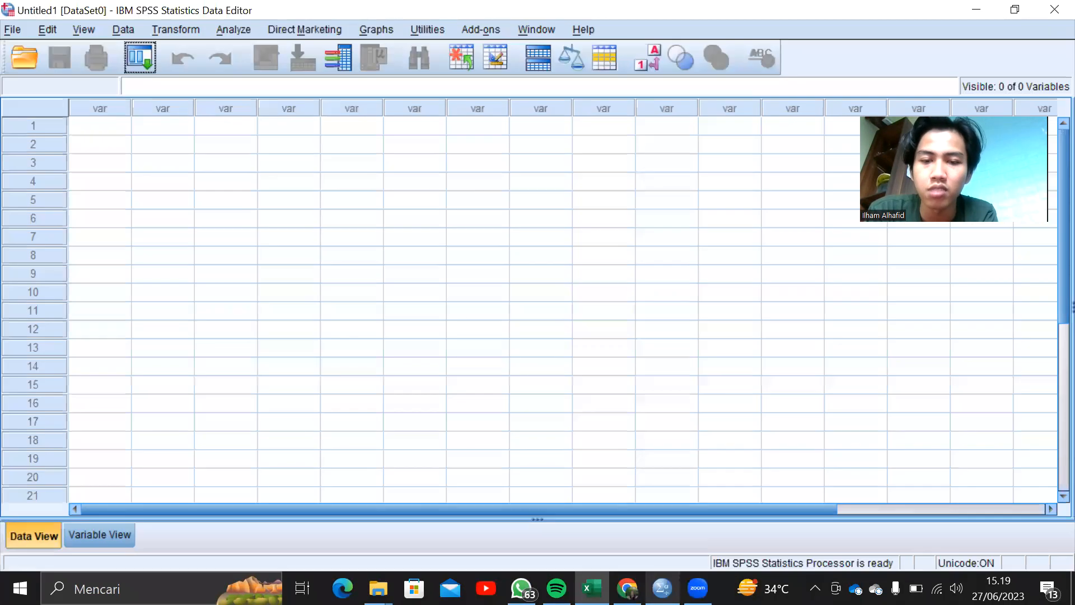
{"action": "left_click", "coordinate": [112, 535]}
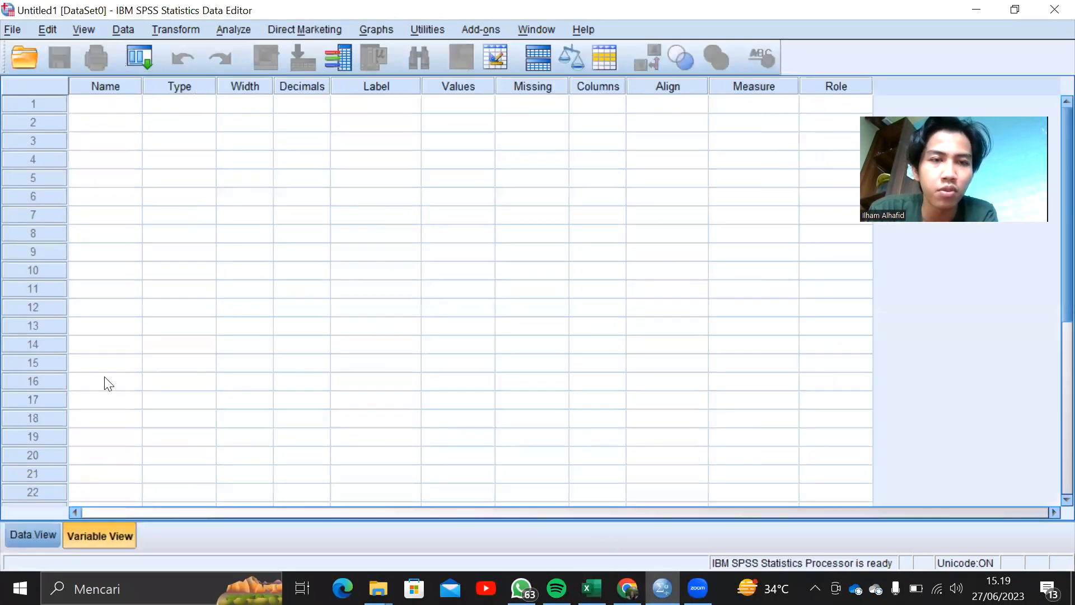
Step: Define five variables named X1, X2, X3, X4 and X5 in the first five rows
{"action": "left_click", "coordinate": [106, 108]}
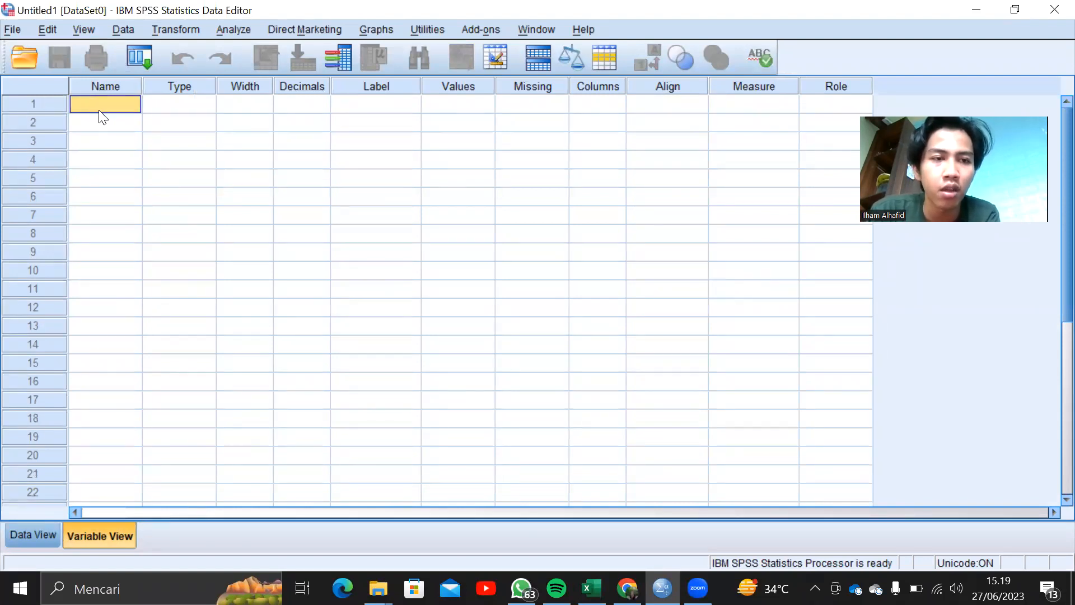
{"action": "type", "text": "X1"}
{"action": "key", "text": "Return"}
{"action": "type", "text": "X2"}
{"action": "key", "text": "Return"}
{"action": "type", "text": "X"}
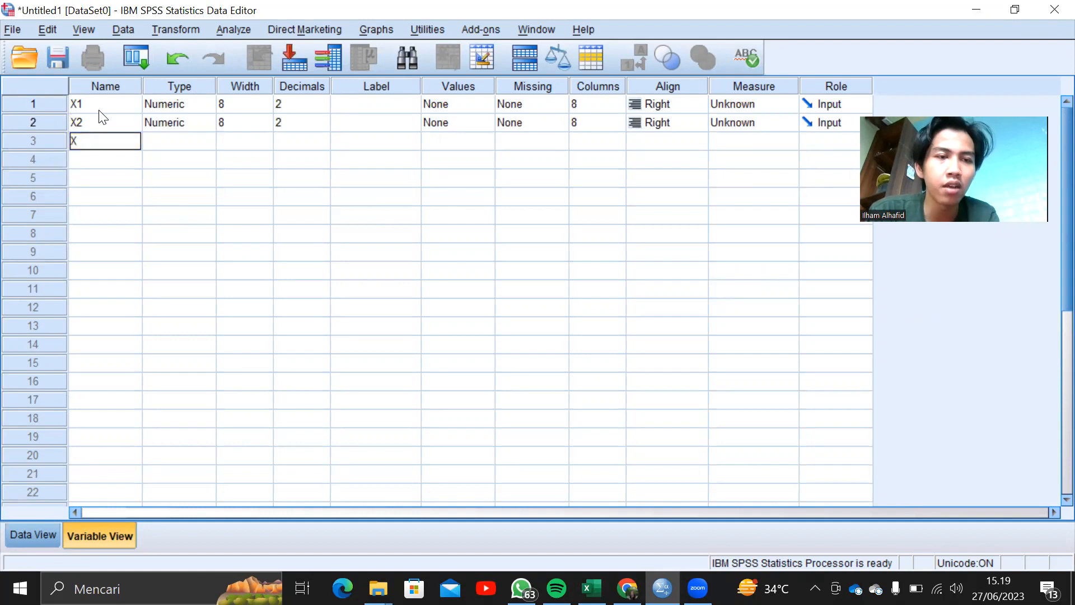
{"action": "type", "text": "3"}
{"action": "key", "text": "Return"}
{"action": "type", "text": "X4"}
{"action": "key", "text": "Return"}
{"action": "type", "text": "X5"}
{"action": "key", "text": "Return"}
Step: Add a variable named TOTAL_X below X5
{"action": "type", "text": "T"}
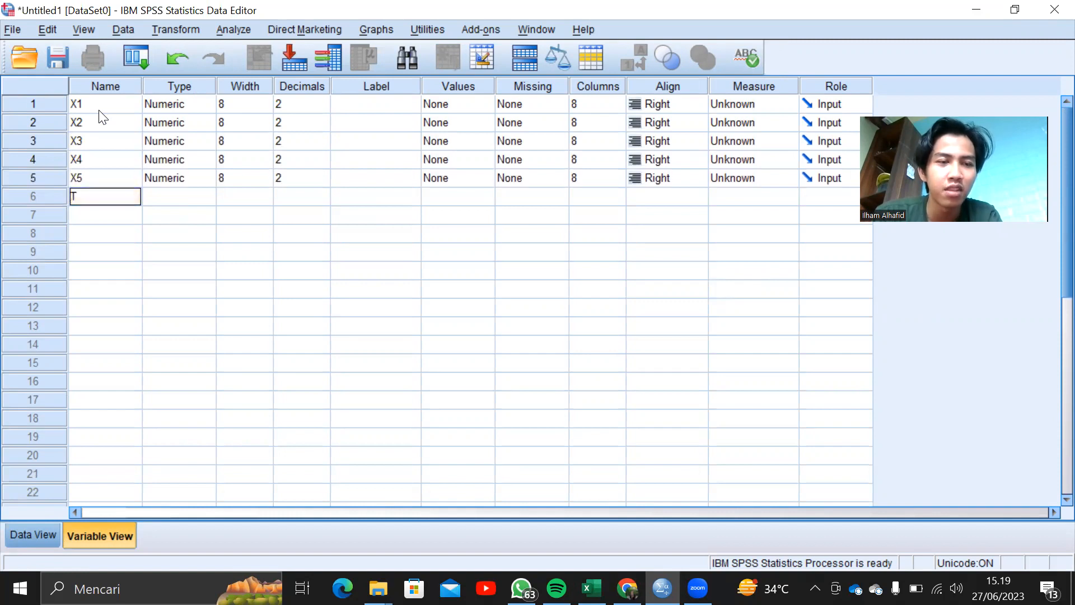
{"action": "type", "text": "OTAL"}
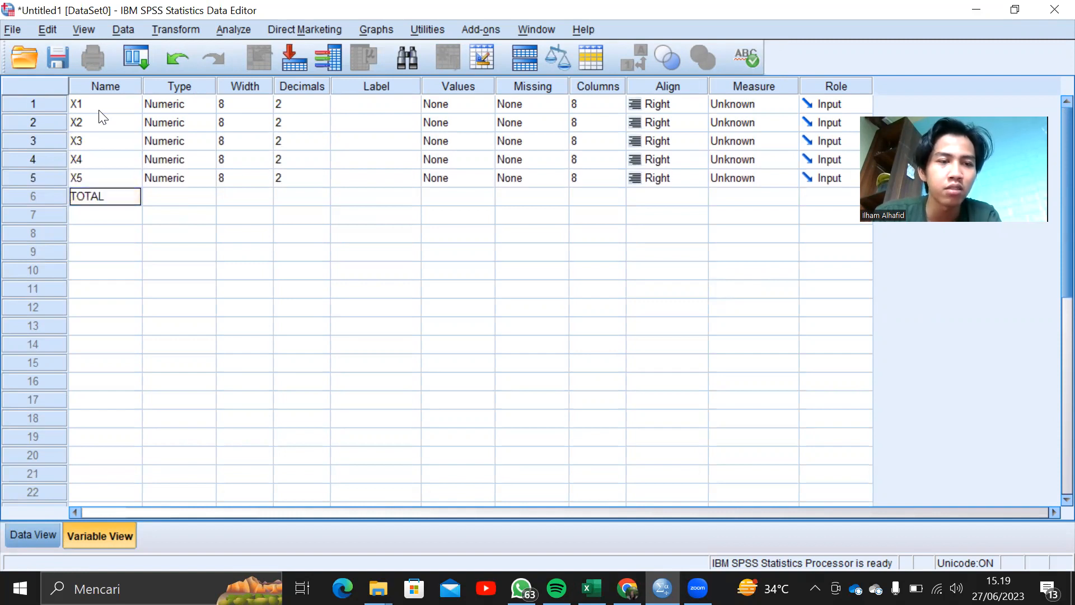
{"action": "type", "text": "_X"}
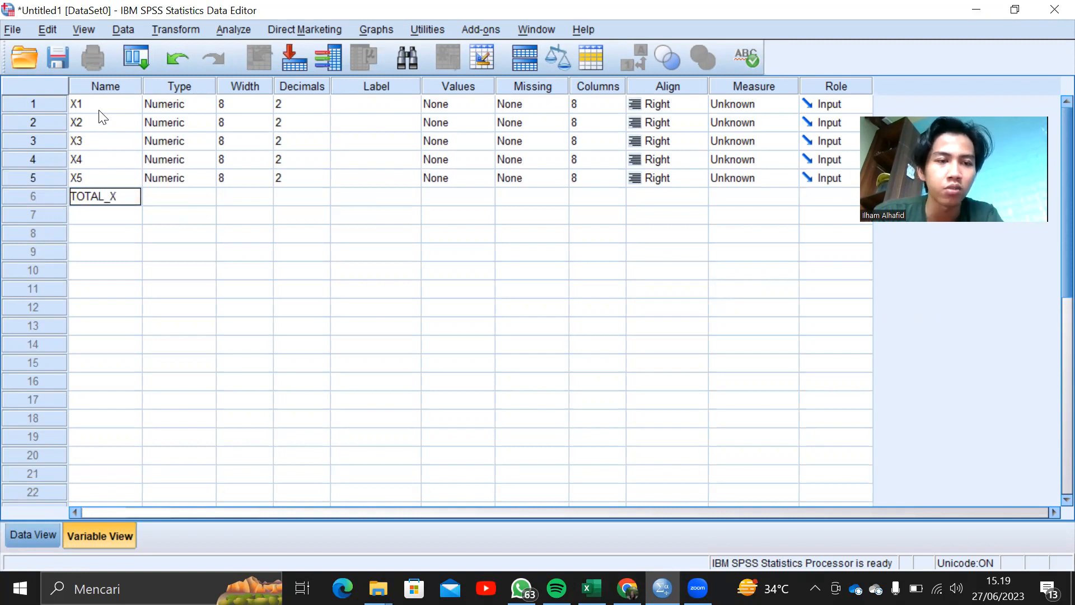
{"action": "key", "text": "Return"}
Step: Add four variables named Y1, Y2, Y3 and Y4 below TOTAL_X
{"action": "type", "text": "Y1"}
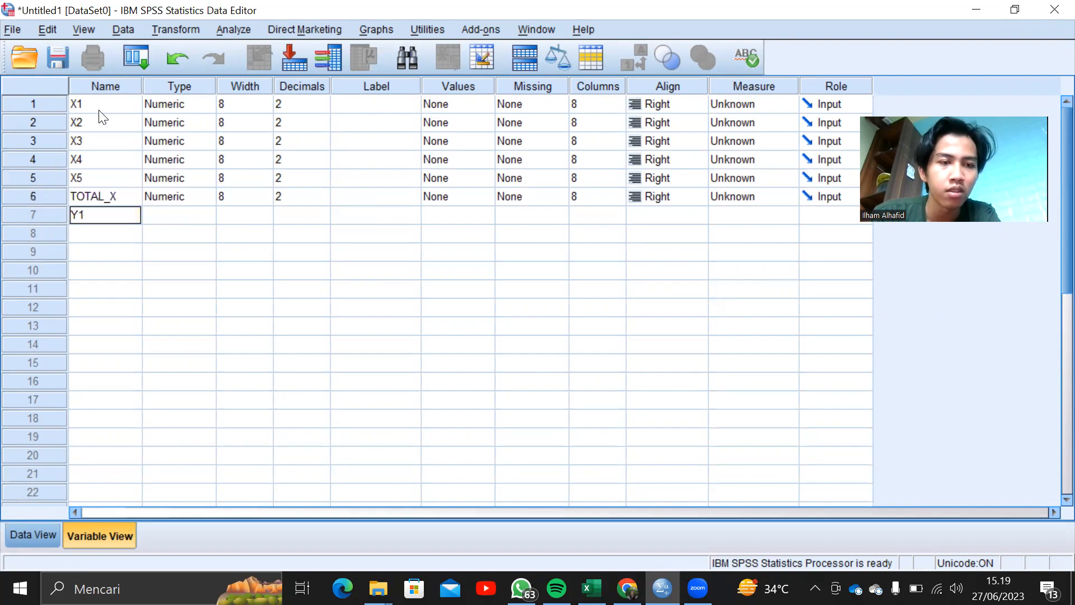
{"action": "key", "text": "Return"}
{"action": "type", "text": "Y"}
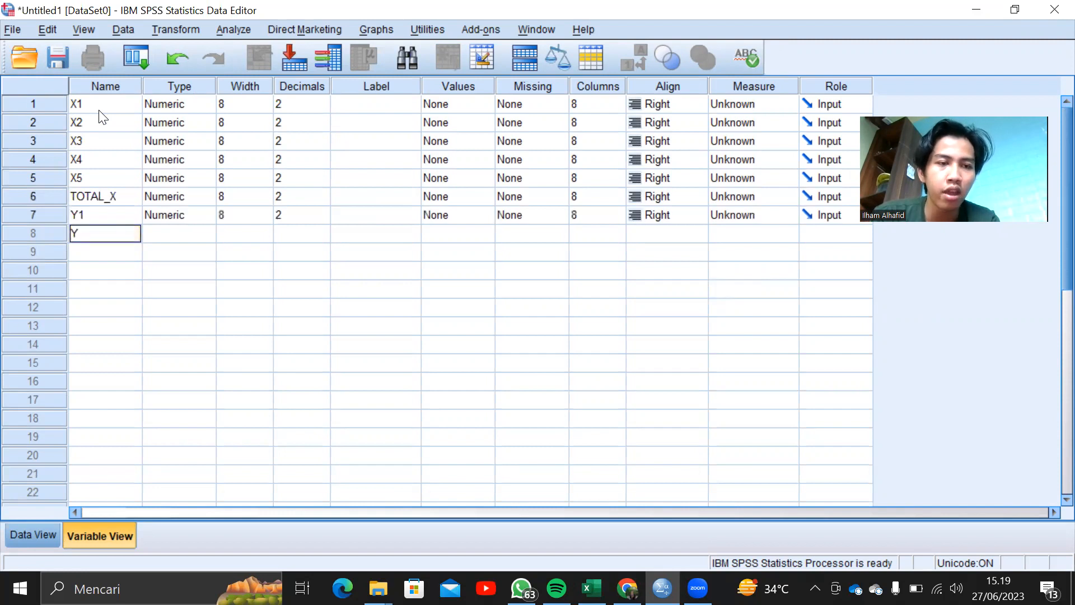
{"action": "type", "text": "2"}
{"action": "key", "text": "Return"}
{"action": "type", "text": "Y"}
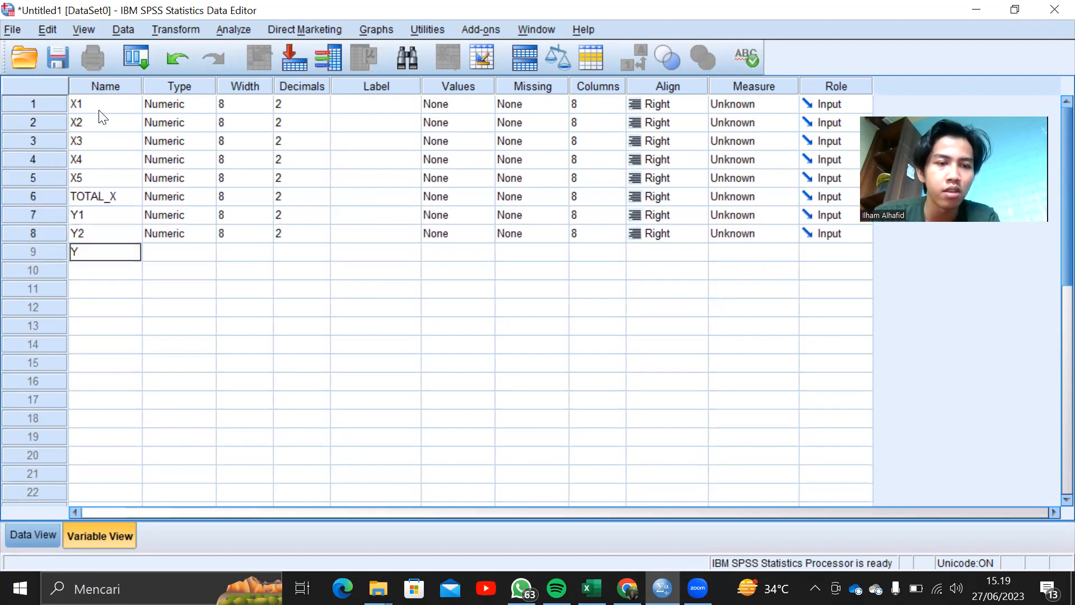
{"action": "type", "text": "3"}
{"action": "key", "text": "Return"}
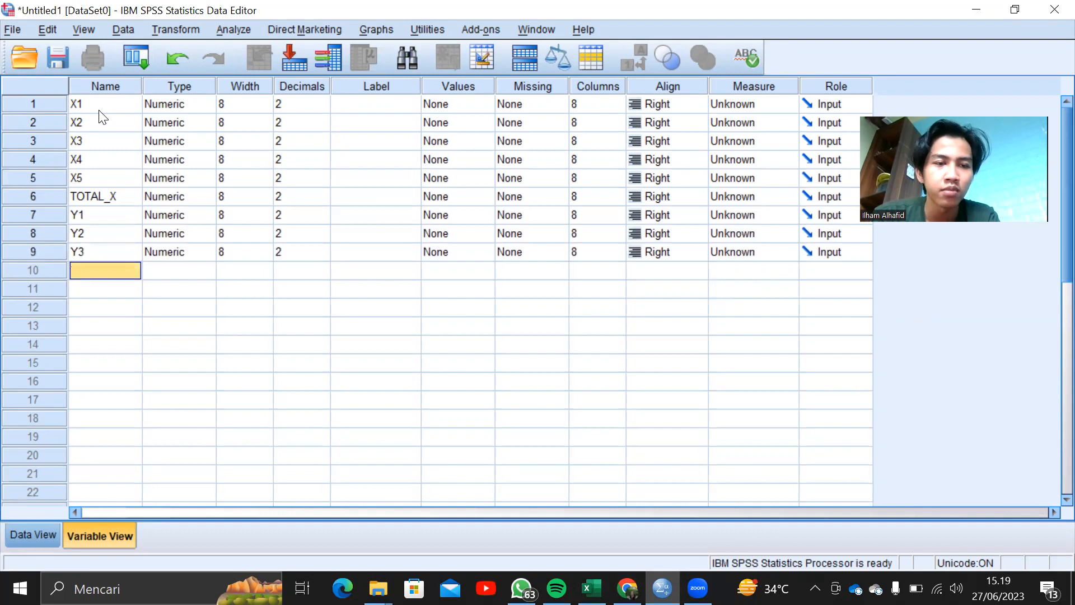
{"action": "type", "text": "Y4"}
{"action": "key", "text": "Return"}
Step: Add the variables Y5, Y6, Y7 and TOTAL_Y below Y4
{"action": "type", "text": "Y"}
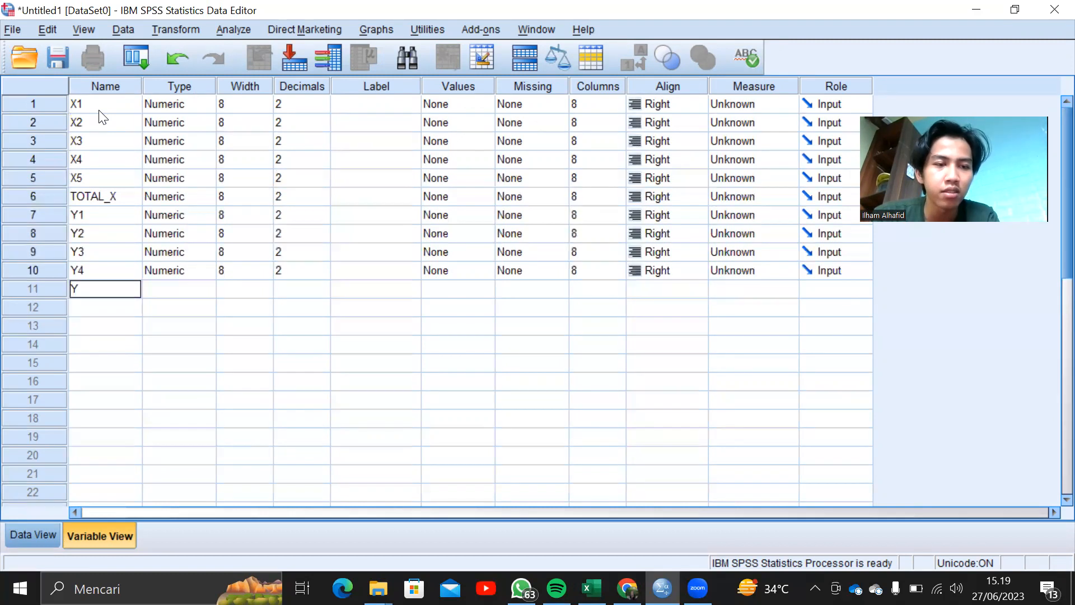
{"action": "type", "text": "5"}
{"action": "key", "text": "Return"}
{"action": "type", "text": "Y"}
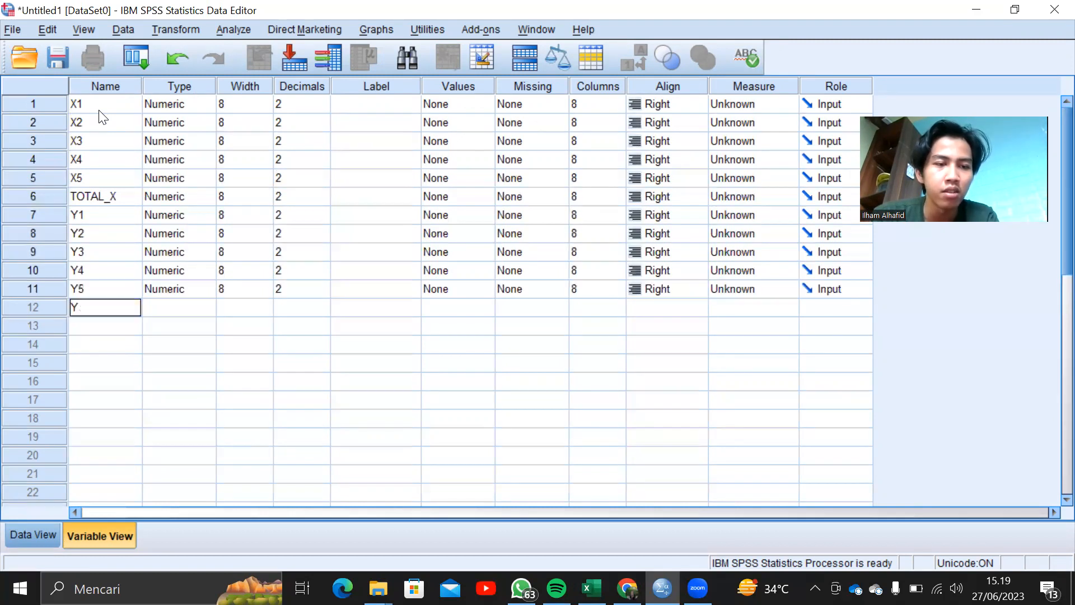
{"action": "type", "text": "6"}
{"action": "key", "text": "Return"}
{"action": "type", "text": "Y7"}
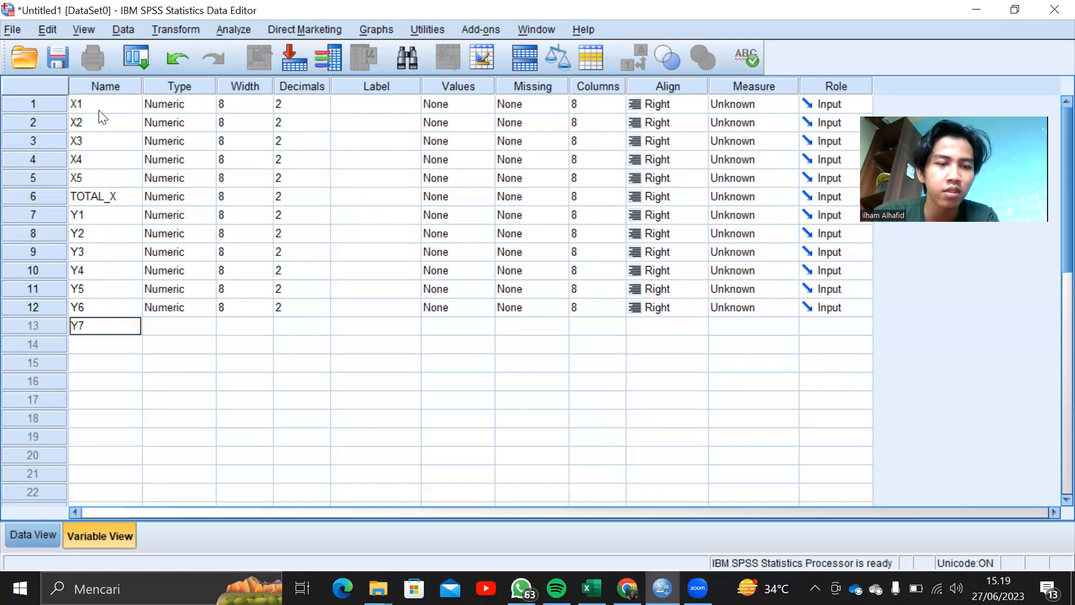
{"action": "key", "text": "Return"}
{"action": "type", "text": "T"}
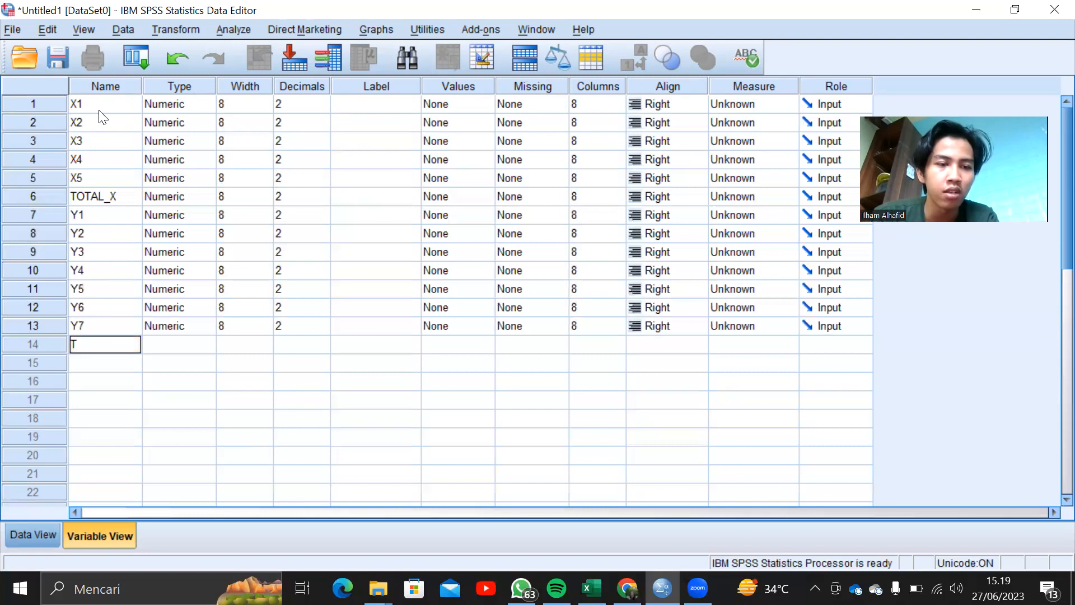
{"action": "type", "text": "OTAL_Y"}
{"action": "key", "text": "Return"}
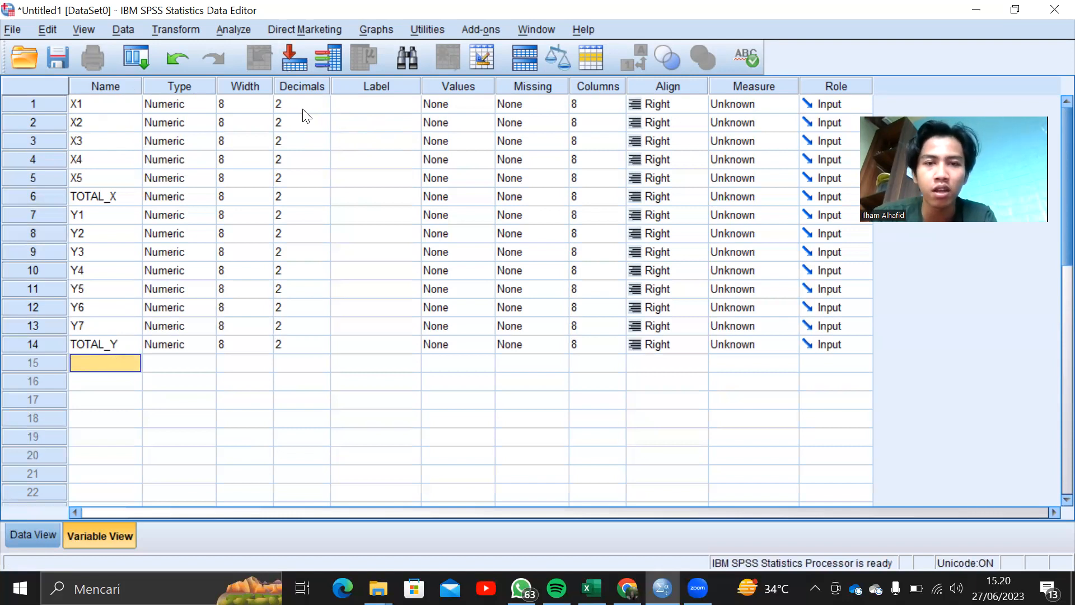
Step: Set the decimals of X1 to 0 and copy that setting
{"action": "left_click", "coordinate": [317, 106]}
{"action": "left_click", "coordinate": [318, 108]}
{"action": "left_click", "coordinate": [318, 108]}
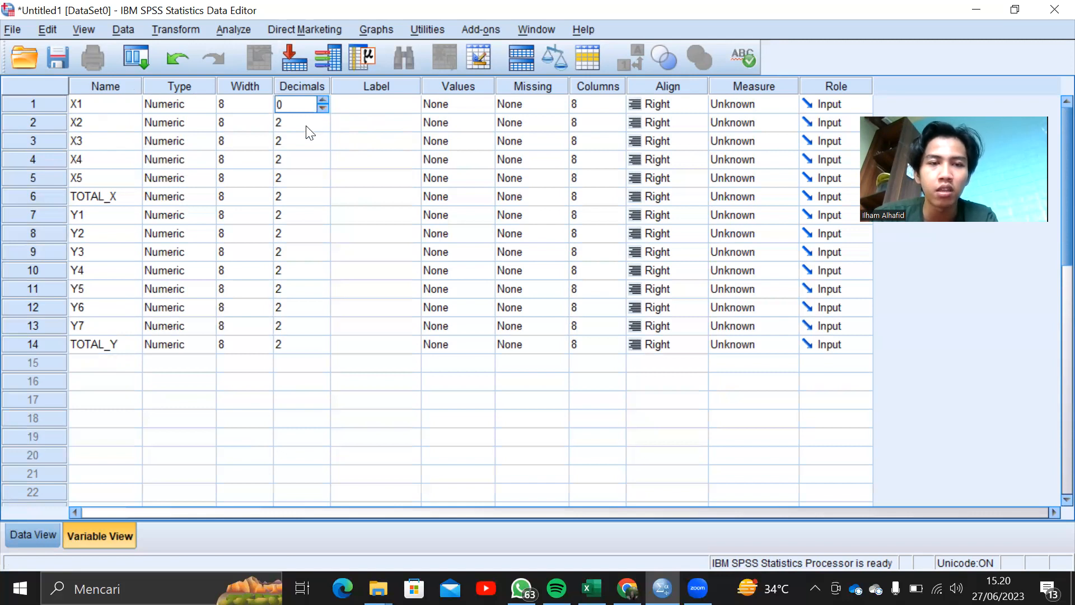
{"action": "left_click", "coordinate": [309, 129]}
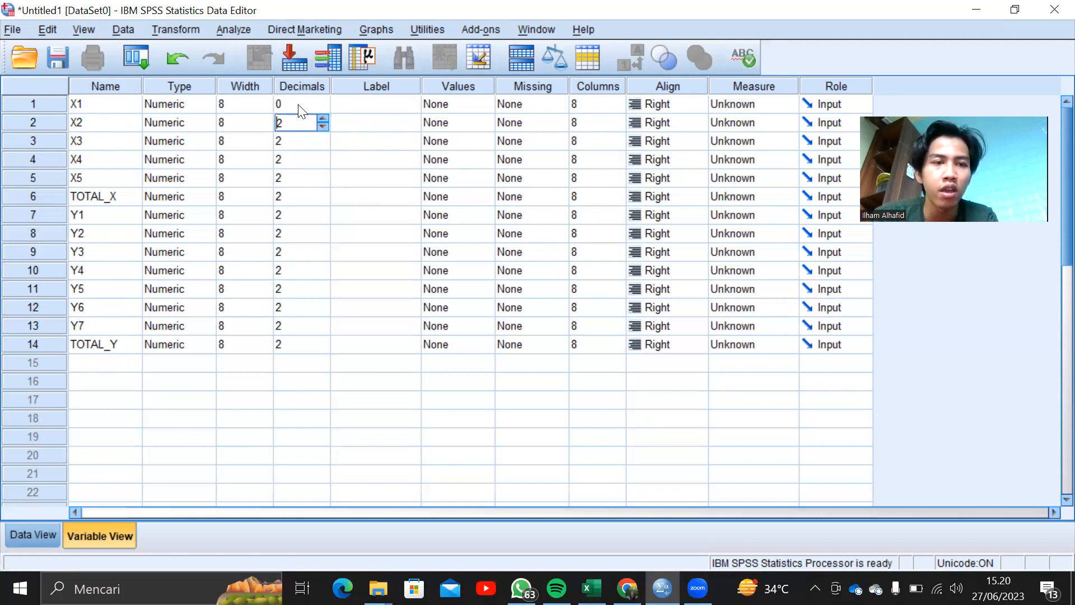
{"action": "right_click", "coordinate": [296, 99]}
{"action": "left_click", "coordinate": [304, 111]}
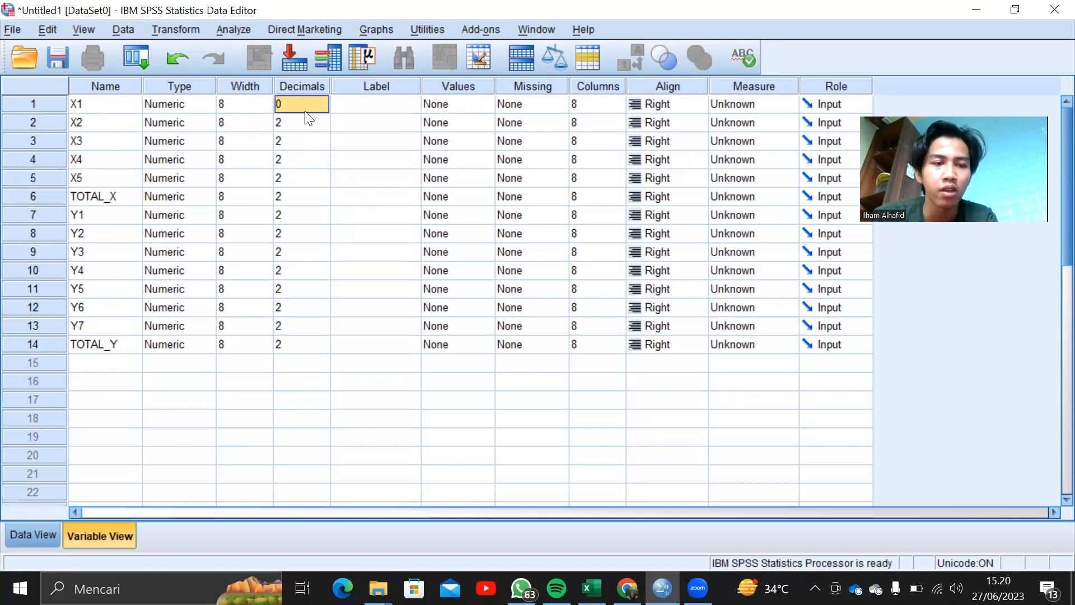
Step: Paste the 0 decimals setting onto all variables from X2 through TOTAL_Y
{"action": "left_click", "coordinate": [295, 122]}
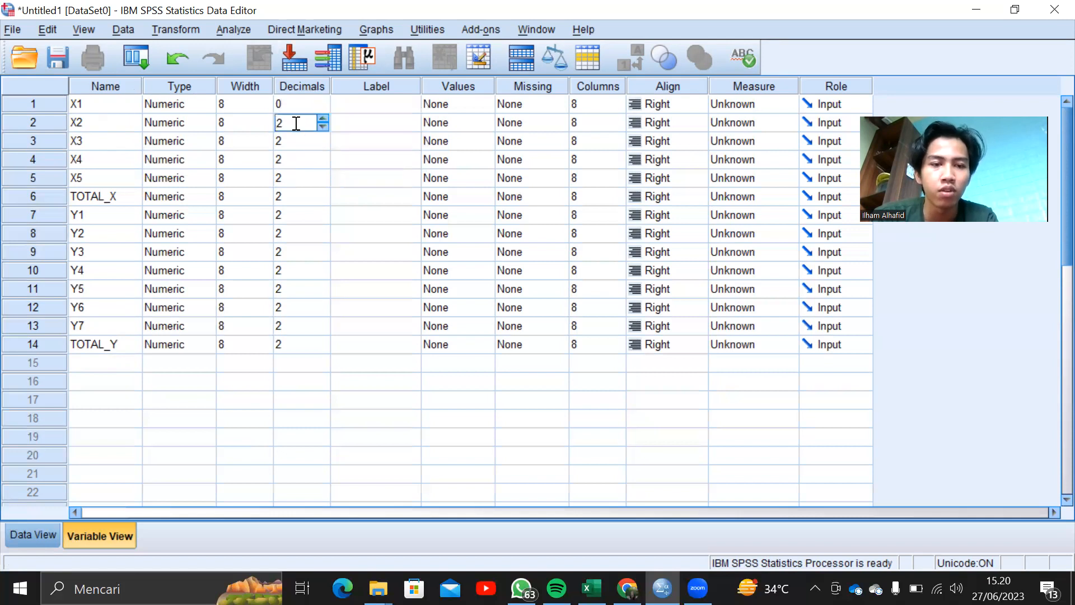
{"action": "key", "text": "shift+Down"}
{"action": "key", "text": "shift+Down"}
{"action": "key", "text": "shift+Down"}
{"action": "key", "text": "shift+Down"}
{"action": "key", "text": "shift+Down"}
{"action": "key", "text": "shift+Down"}
{"action": "key", "text": "shift+Down"}
{"action": "key", "text": "shift+Down"}
{"action": "key", "text": "shift+Down"}
{"action": "key", "text": "shift+Down"}
{"action": "key", "text": "shift+Down"}
{"action": "key", "text": "shift+Down"}
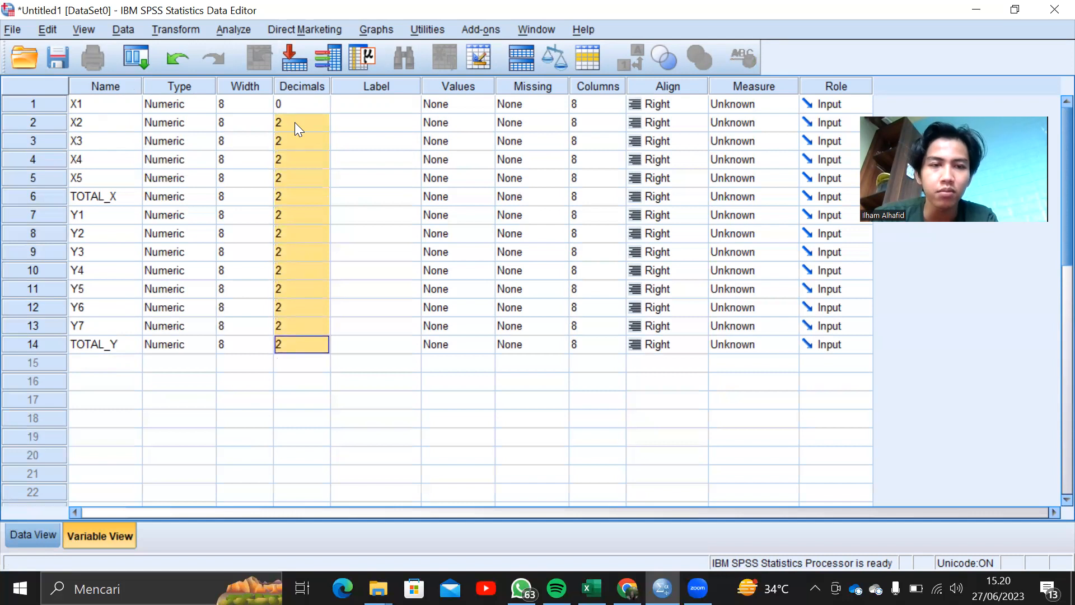
{"action": "key", "text": "ctrl+v"}
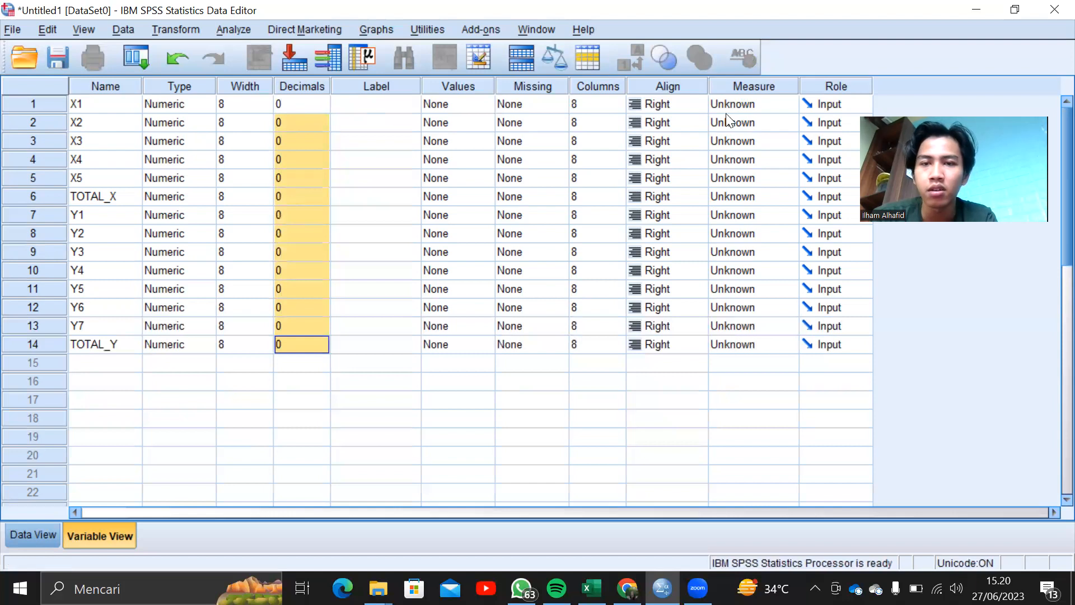
Step: Set the measurement level of X1 to Scale and copy that setting
{"action": "left_click", "coordinate": [735, 100]}
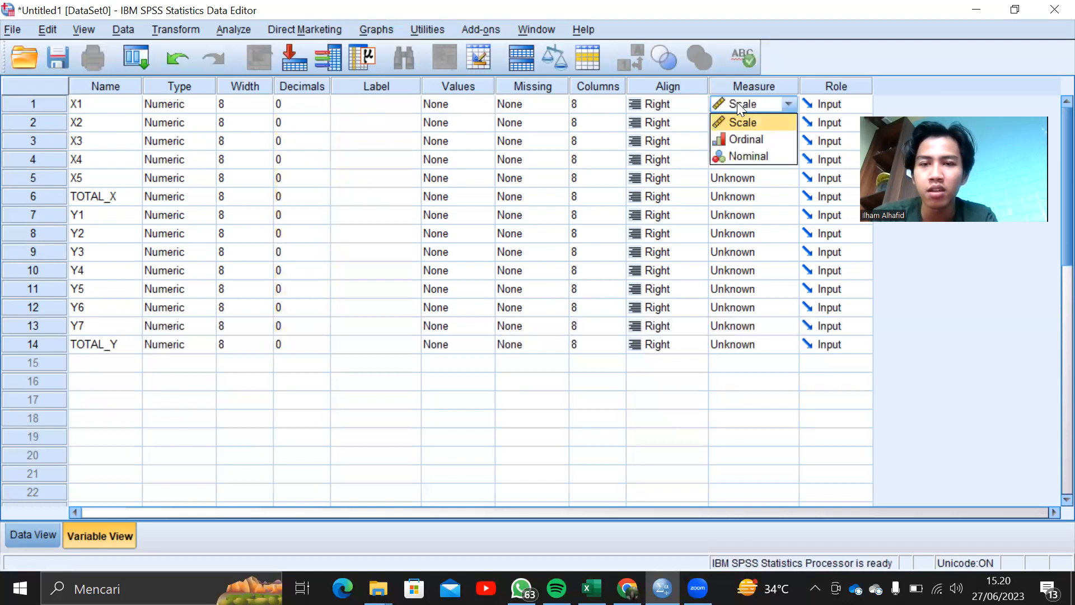
{"action": "left_click", "coordinate": [740, 120]}
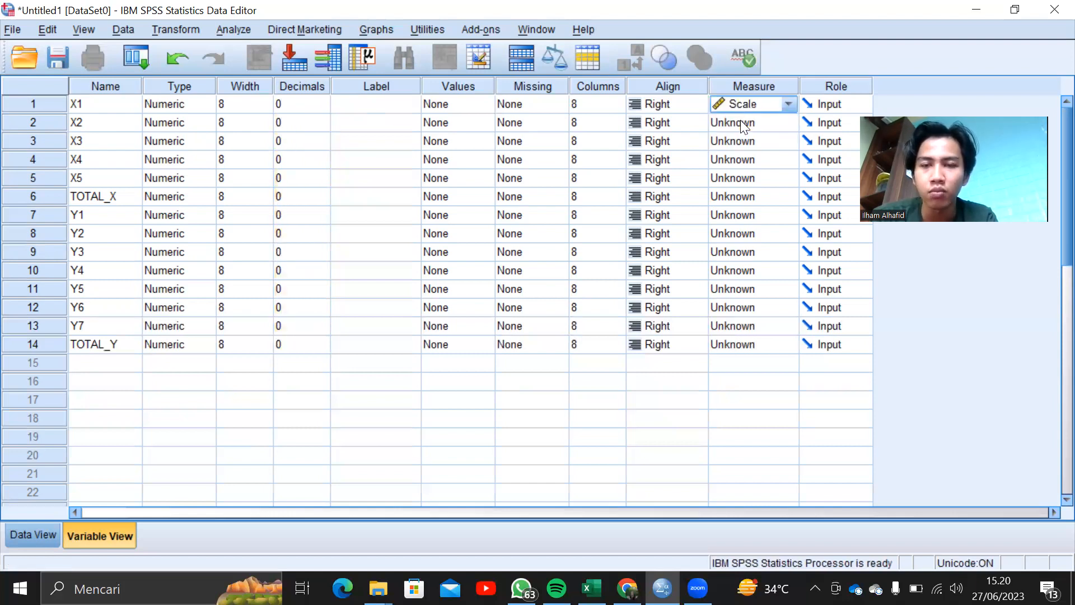
{"action": "left_click", "coordinate": [743, 124]}
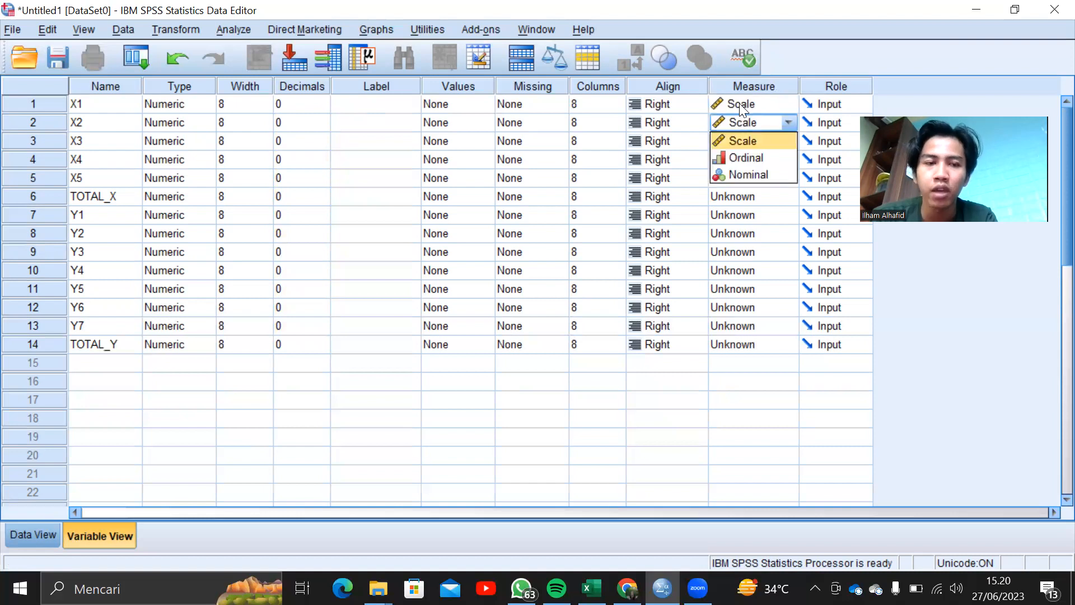
{"action": "right_click", "coordinate": [739, 103]}
{"action": "left_click", "coordinate": [746, 113]}
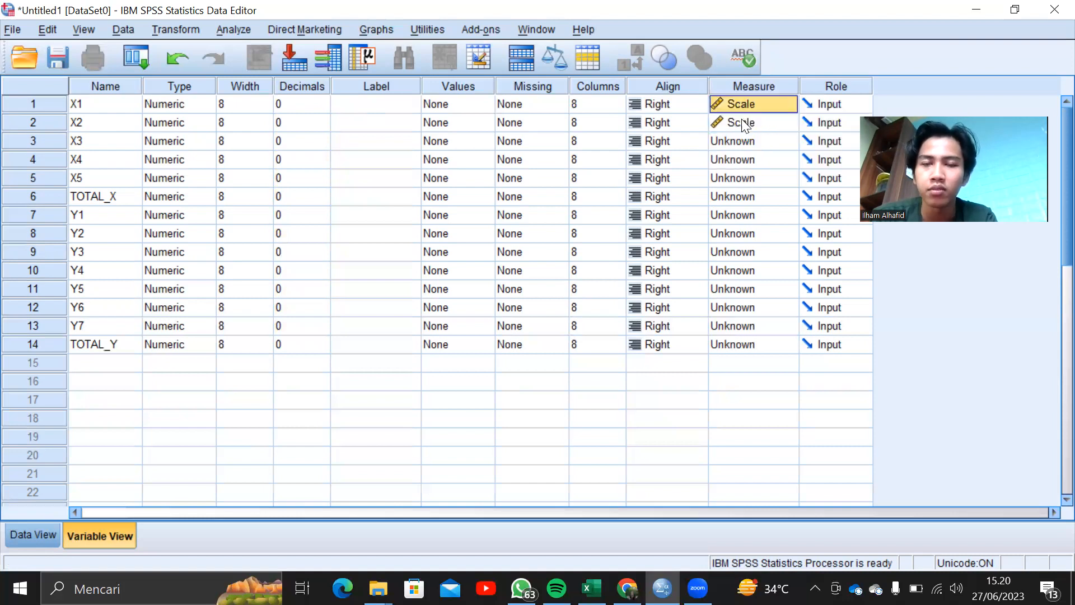
Step: Paste the Scale measurement level onto all variables from X2 through TOTAL_Y
{"action": "left_click", "coordinate": [742, 121]}
{"action": "key", "text": "shift+Down"}
{"action": "key", "text": "shift+Down"}
{"action": "key", "text": "shift+Down"}
{"action": "key", "text": "shift+Down"}
{"action": "key", "text": "shift+Down"}
{"action": "key", "text": "shift+Down"}
{"action": "key", "text": "shift+Down"}
{"action": "key", "text": "shift+Down"}
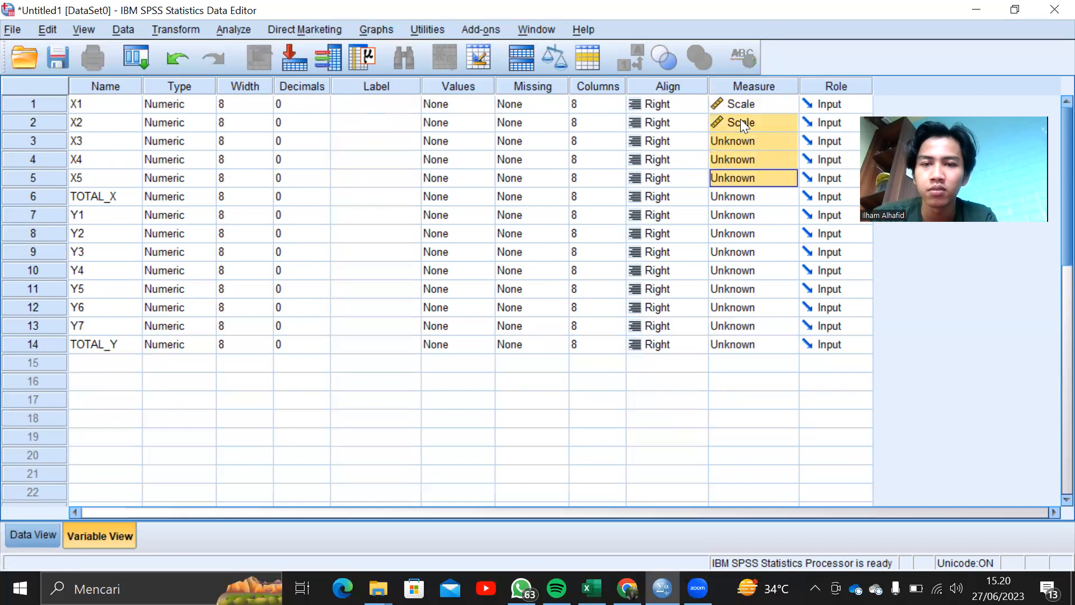
{"action": "key", "text": "shift+Down"}
{"action": "key", "text": "shift+Down"}
{"action": "key", "text": "shift+Down"}
{"action": "key", "text": "shift+Down"}
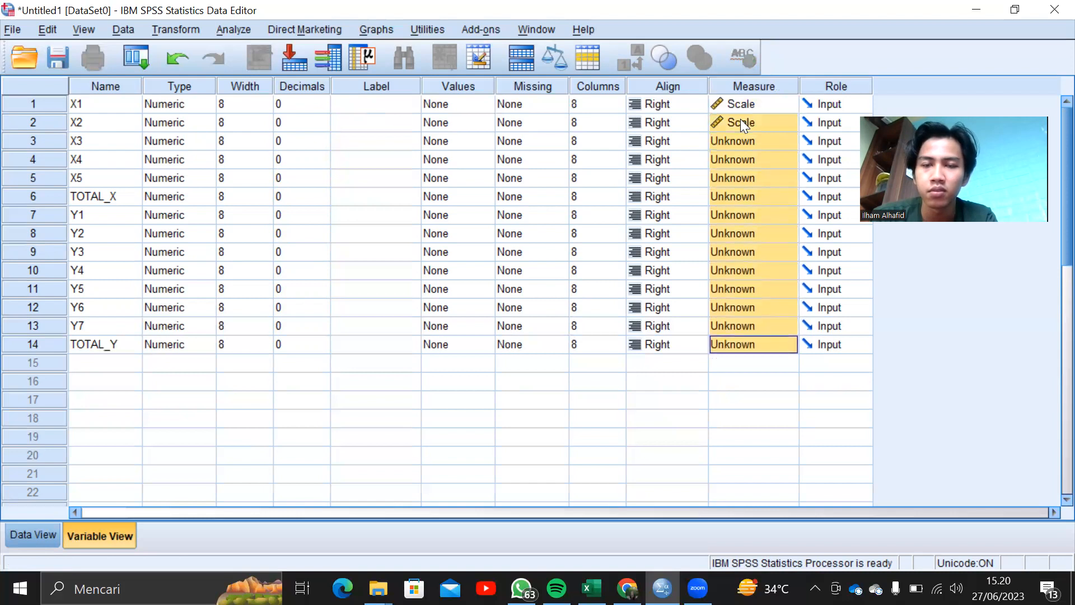
{"action": "key", "text": "ctrl+v"}
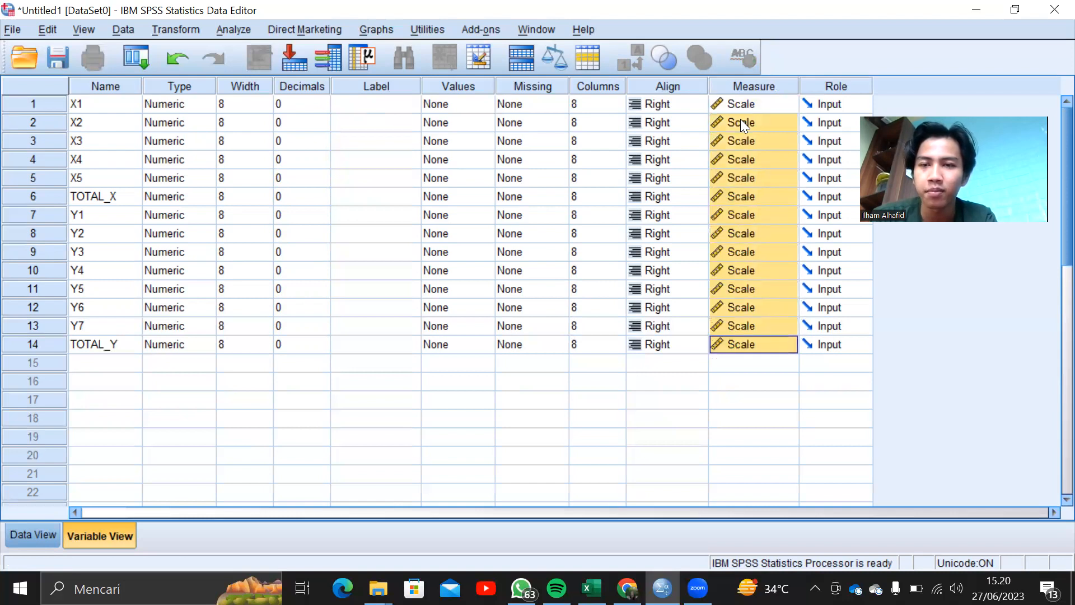
{"action": "left_click", "coordinate": [549, 453]}
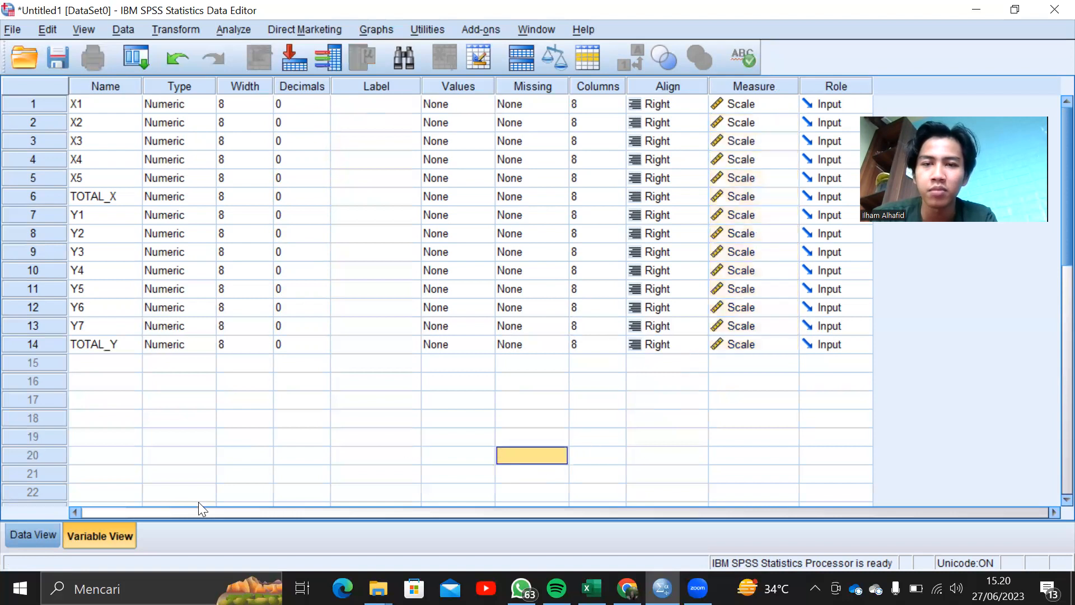
Step: Select the first X1 cell in the data sheet and switch to the Excel survey responses workbook
{"action": "left_click", "coordinate": [34, 534]}
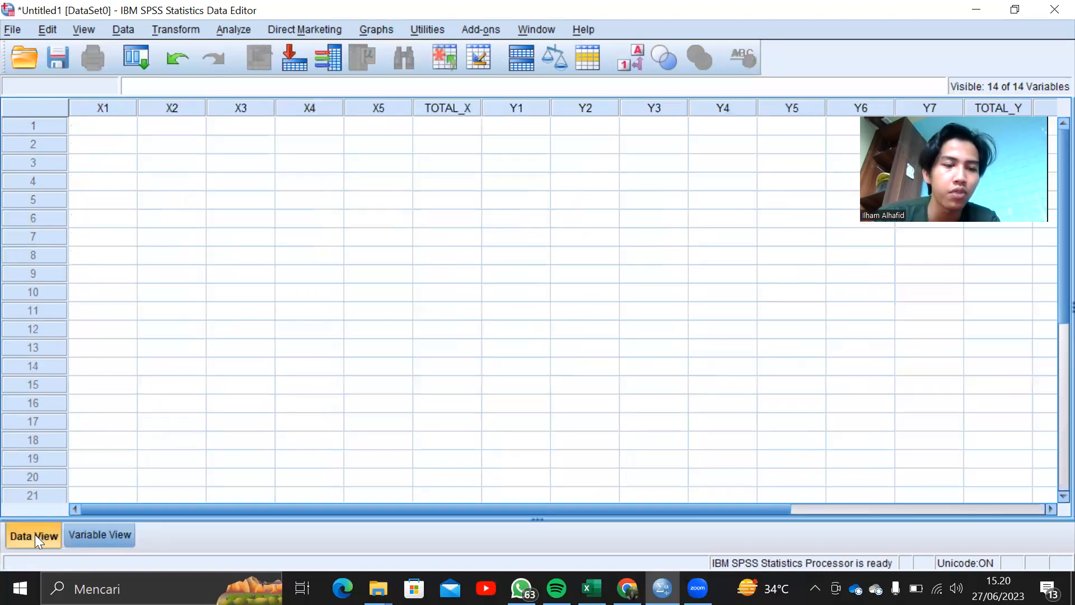
{"action": "left_click", "coordinate": [100, 124]}
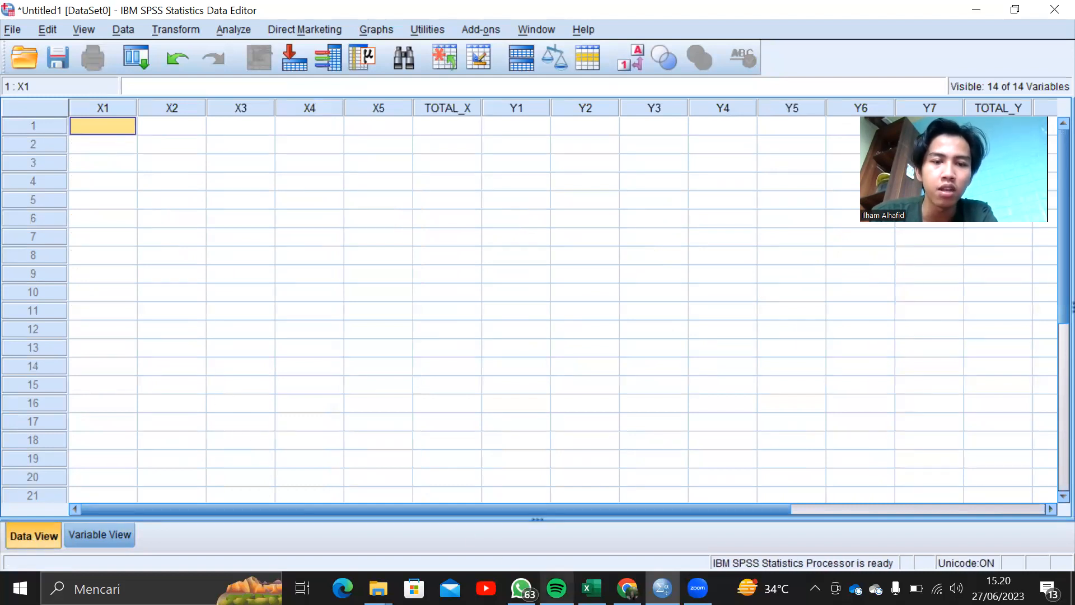
{"action": "mouse_move", "coordinate": [592, 588]}
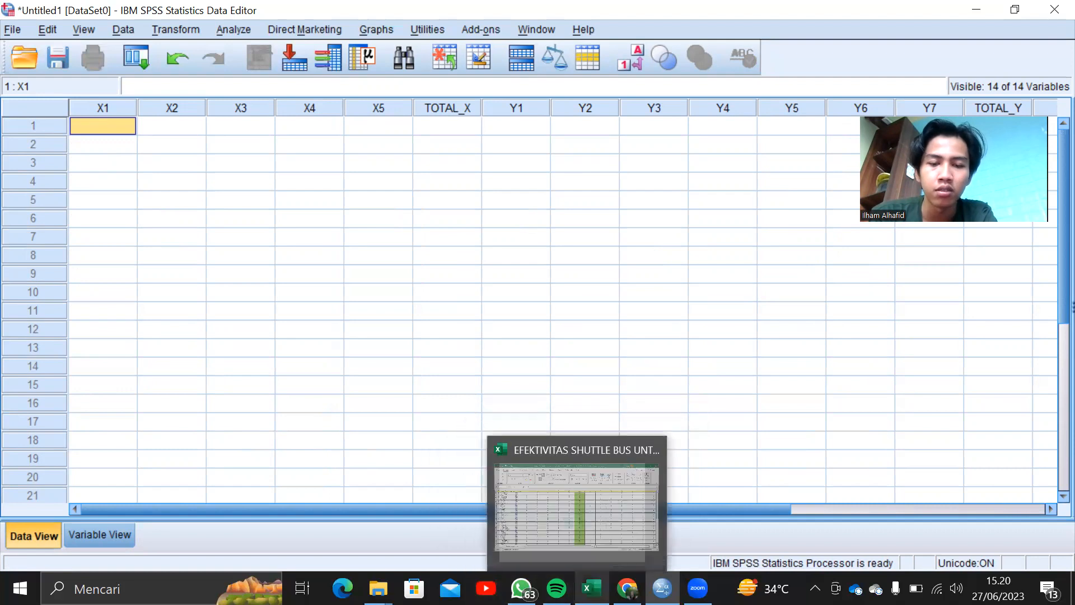
{"action": "left_click", "coordinate": [591, 585]}
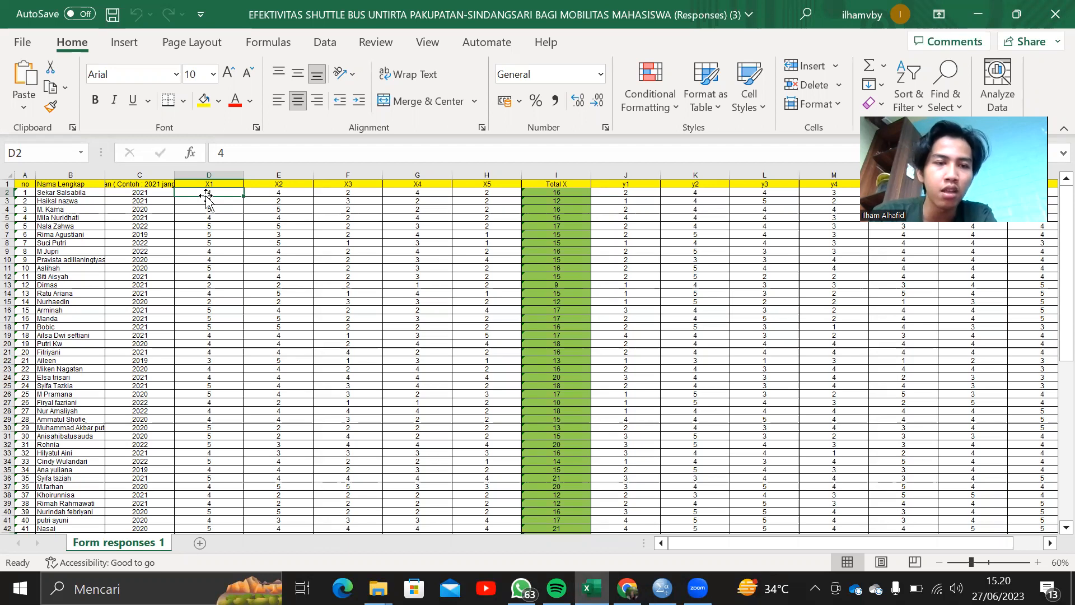
Step: Copy the survey scores in D2:Q76, from the X1 column through the Y total column
{"action": "key", "text": "shift+Right"}
{"action": "key", "text": "shift+Right"}
{"action": "key", "text": "shift+Right"}
{"action": "key", "text": "shift+Right"}
{"action": "key", "text": "shift+Right"}
{"action": "key", "text": "shift+Right"}
{"action": "key", "text": "shift+Right"}
{"action": "key", "text": "shift+Right"}
{"action": "key", "text": "shift+Right"}
{"action": "key", "text": "shift+Right"}
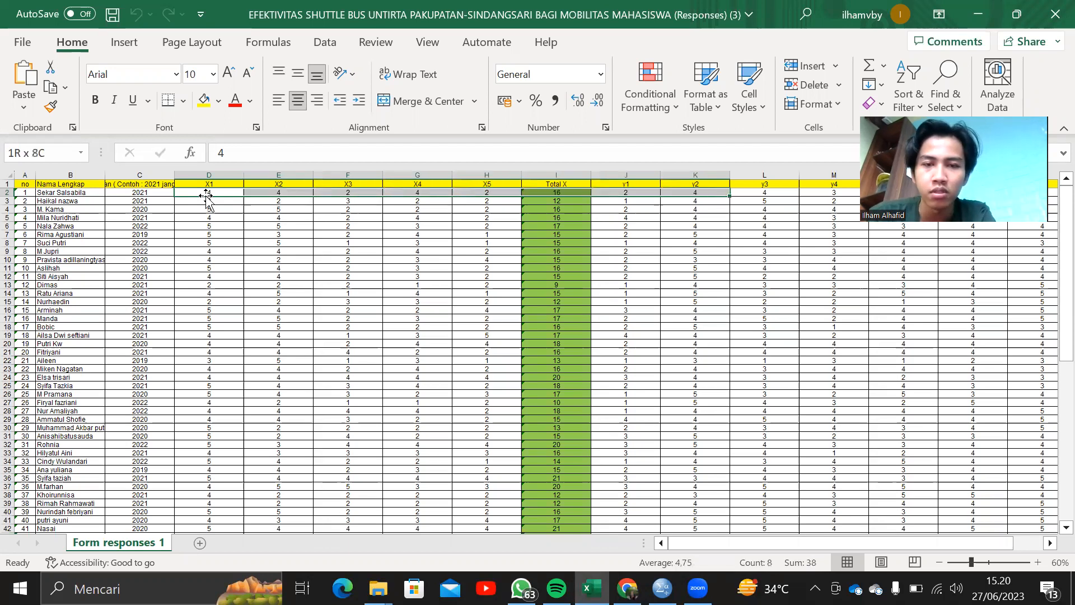
{"action": "key", "text": "shift+Right"}
{"action": "key", "text": "shift+Right"}
{"action": "key", "text": "shift+Right"}
{"action": "key", "text": "shift+Right"}
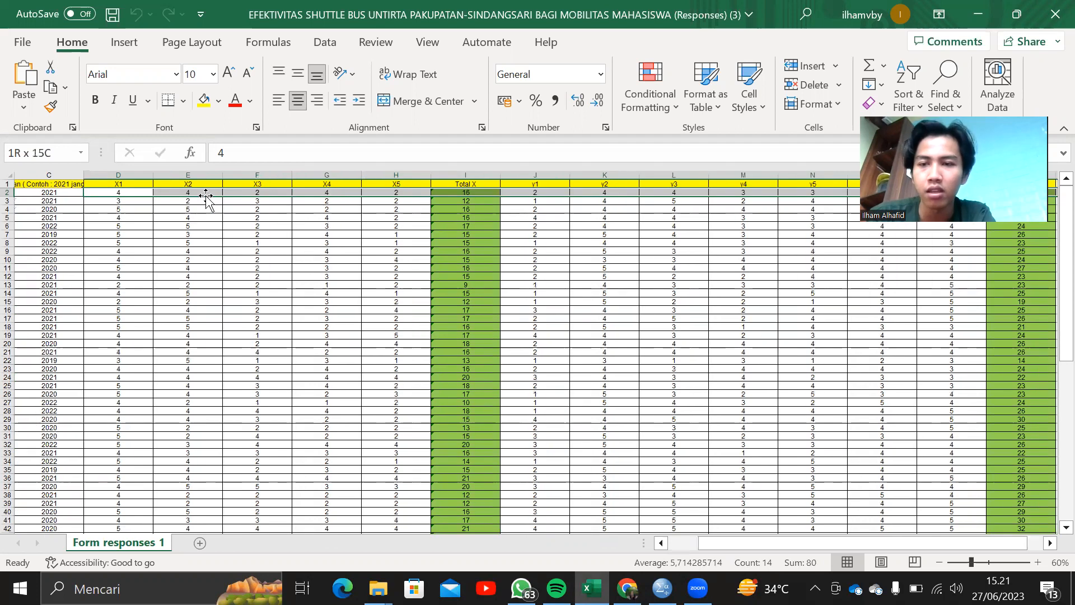
{"action": "key", "text": "shift+Left"}
{"action": "key", "text": "shift+Down"}
{"action": "key", "text": "shift+Down"}
{"action": "key", "text": "shift+Down"}
{"action": "key", "text": "shift+Down"}
{"action": "key", "text": "shift+Down"}
{"action": "key", "text": "shift+Down"}
{"action": "key", "text": "shift+Down"}
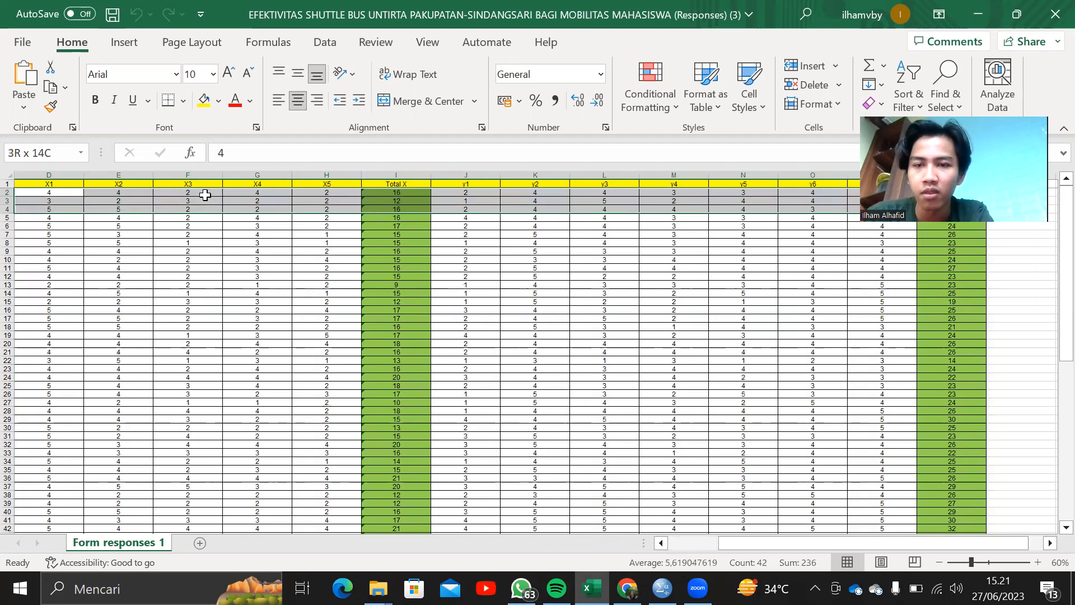
{"action": "key", "text": "shift+Down"}
{"action": "key", "text": "shift+Down"}
{"action": "key", "text": "shift+Down"}
{"action": "key", "text": "shift+Down"}
{"action": "key", "text": "shift+Down"}
{"action": "key", "text": "shift+Down"}
{"action": "key", "text": "shift+Down"}
{"action": "key", "text": "shift+Down"}
{"action": "key", "text": "shift+Down"}
{"action": "key", "text": "shift+Down"}
{"action": "key", "text": "shift+Down"}
{"action": "key", "text": "shift+Down"}
{"action": "key", "text": "shift+Down"}
{"action": "key", "text": "shift+Down"}
{"action": "key", "text": "shift+Down"}
{"action": "key", "text": "shift+Down"}
{"action": "key", "text": "shift+Down"}
{"action": "key", "text": "shift+Down"}
{"action": "key", "text": "shift+Down"}
{"action": "key", "text": "shift+Down"}
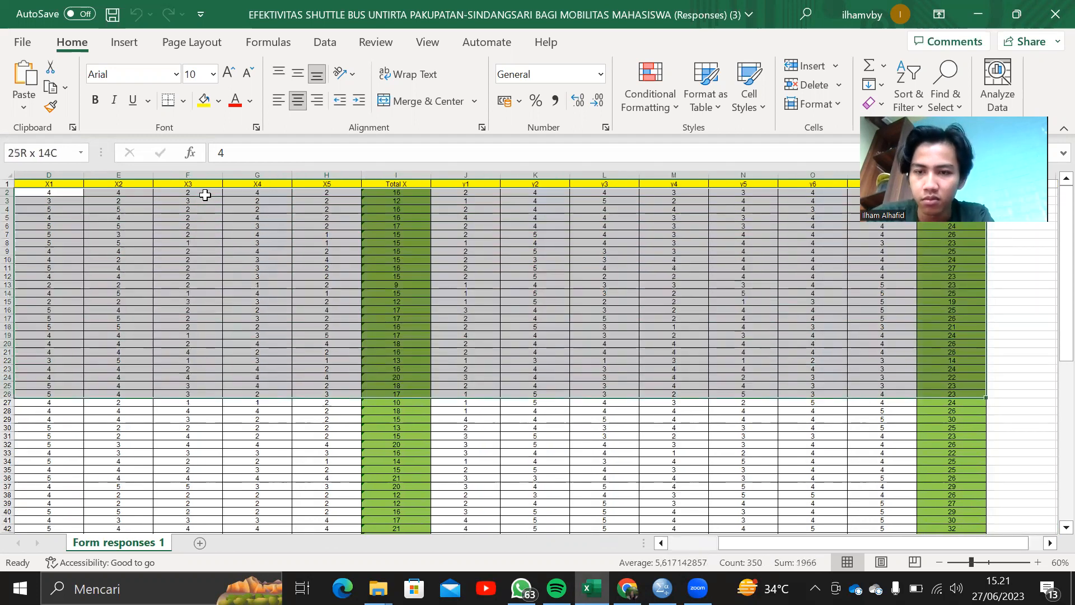
{"action": "key", "text": "shift+Down"}
{"action": "key", "text": "shift+Down"}
{"action": "key", "text": "shift+Down"}
{"action": "key", "text": "shift+Down"}
{"action": "key", "text": "shift+Down"}
{"action": "key", "text": "shift+Down"}
{"action": "key", "text": "shift+Down"}
{"action": "key", "text": "shift+Down"}
{"action": "key", "text": "shift+Down"}
{"action": "key", "text": "shift+Down"}
{"action": "key", "text": "shift+Down"}
{"action": "key", "text": "shift+Down"}
{"action": "key", "text": "shift+Down"}
{"action": "key", "text": "shift+Down"}
{"action": "key", "text": "shift+Down"}
{"action": "key", "text": "shift+Down"}
{"action": "key", "text": "shift+Down"}
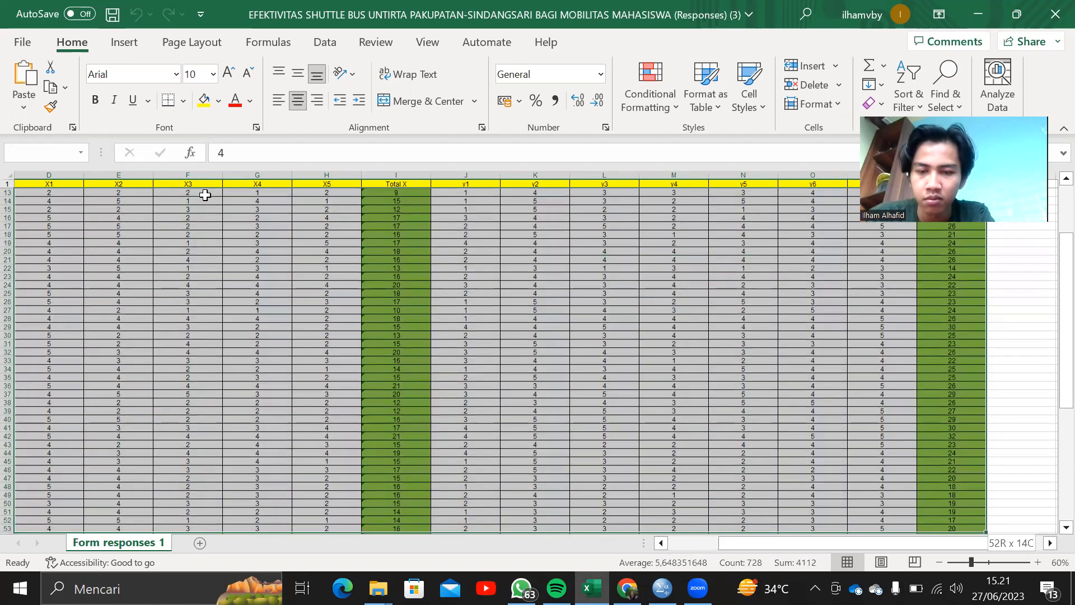
{"action": "key", "text": "shift+Down"}
{"action": "key", "text": "shift+Down"}
{"action": "key", "text": "shift+Down"}
{"action": "key", "text": "shift+Down"}
{"action": "key", "text": "shift+Down"}
{"action": "key", "text": "shift+Down"}
{"action": "key", "text": "shift+Down"}
{"action": "key", "text": "shift+Down"}
{"action": "key", "text": "shift+Down"}
{"action": "key", "text": "shift+Down"}
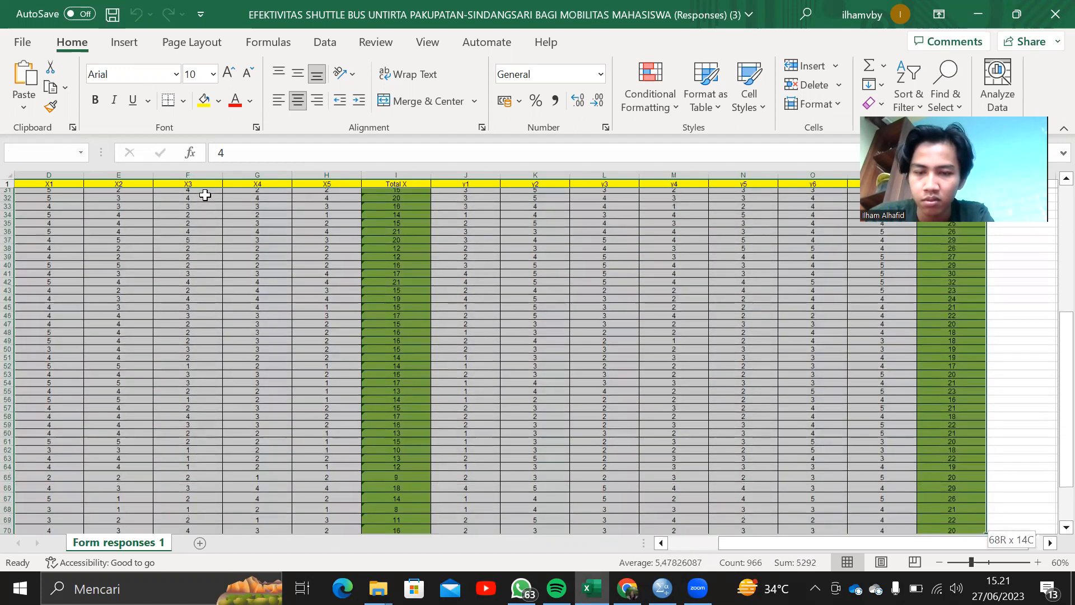
{"action": "key", "text": "shift+Up"}
{"action": "key", "text": "shift+Up"}
{"action": "key", "text": "shift+Up"}
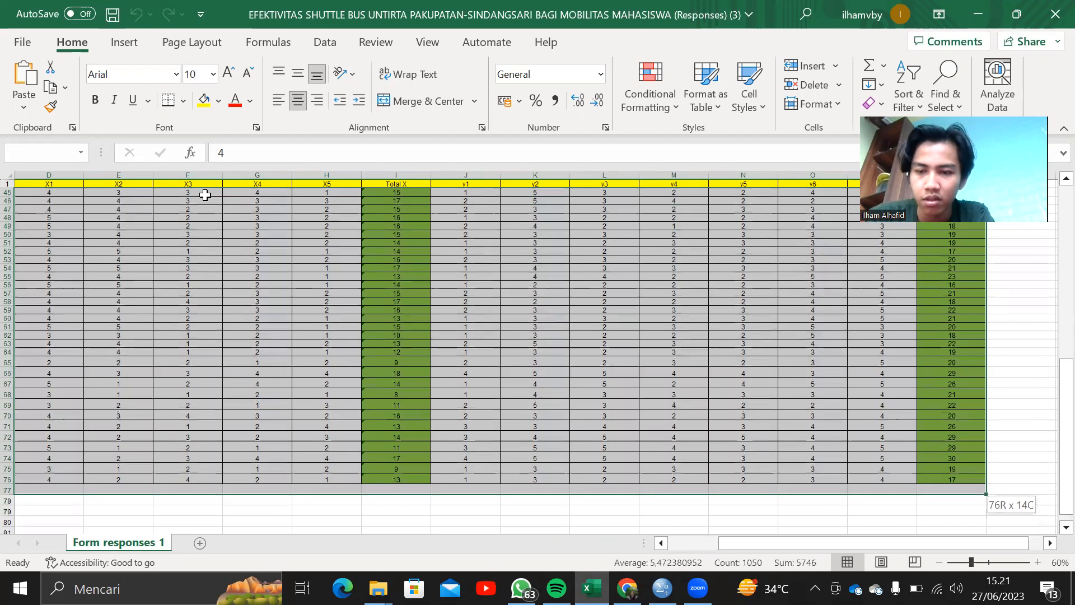
{"action": "key", "text": "ctrl+c"}
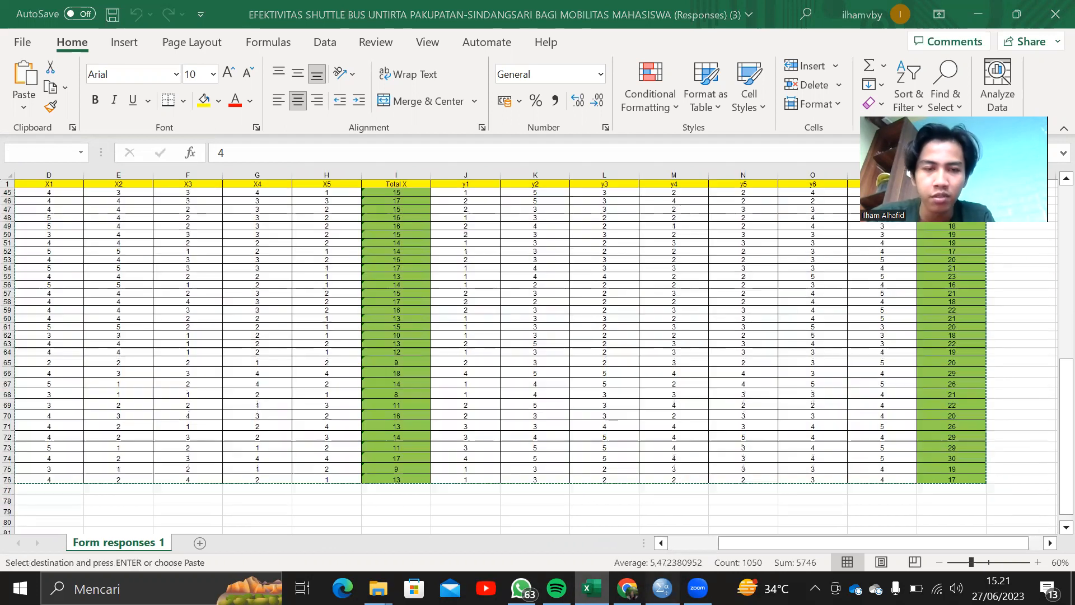
Step: Switch to the SPSS Data Editor, paste the copied scores from the first X1 cell and check the columns through TOTAL_Y
{"action": "left_click", "coordinate": [662, 587]}
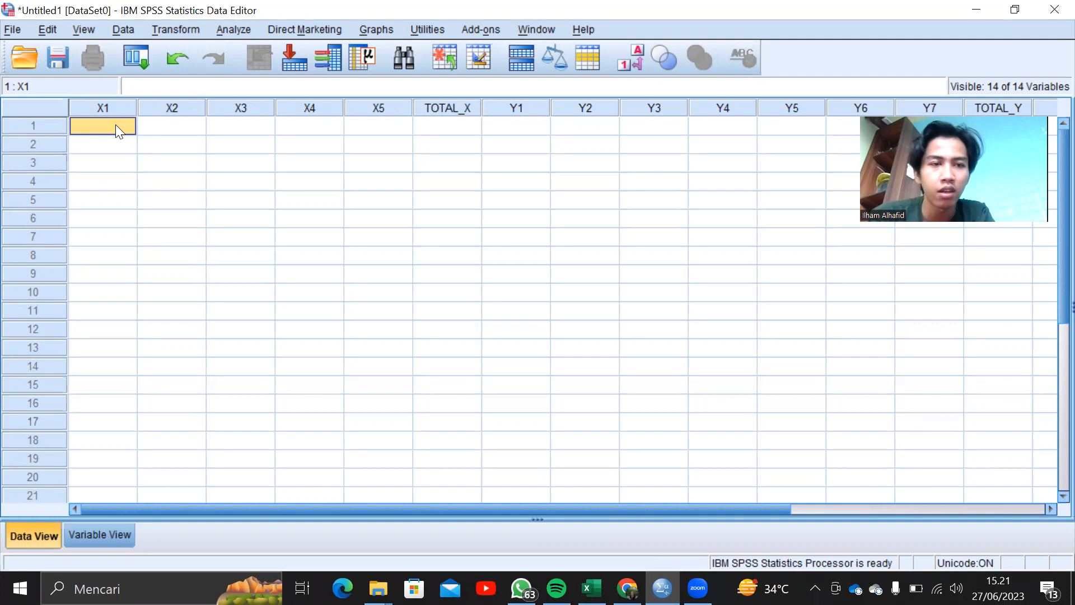
{"action": "key", "text": "ctrl+v"}
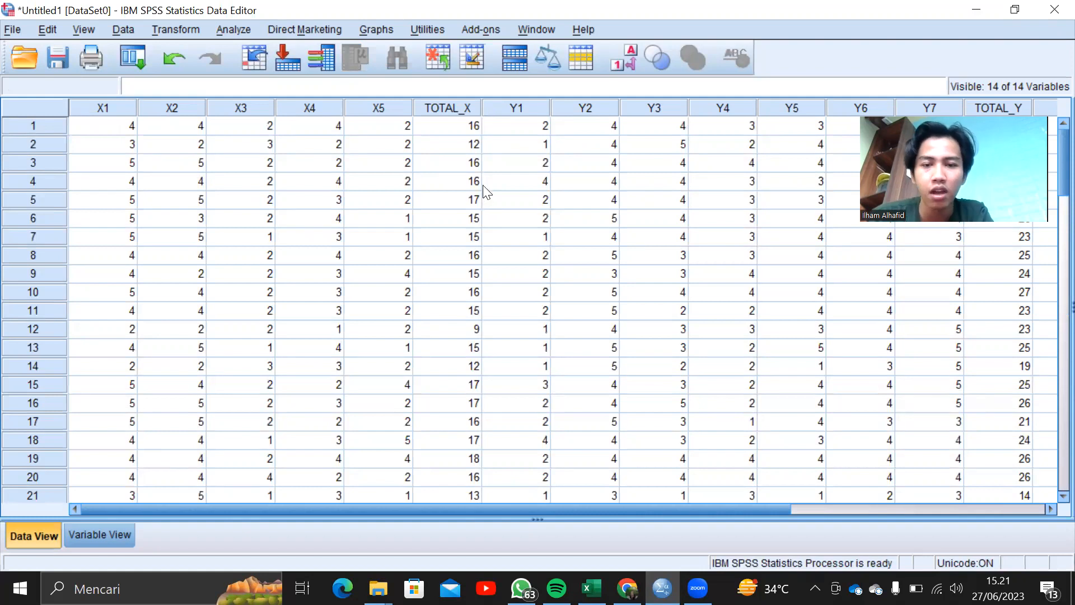
{"action": "left_click", "coordinate": [505, 186]}
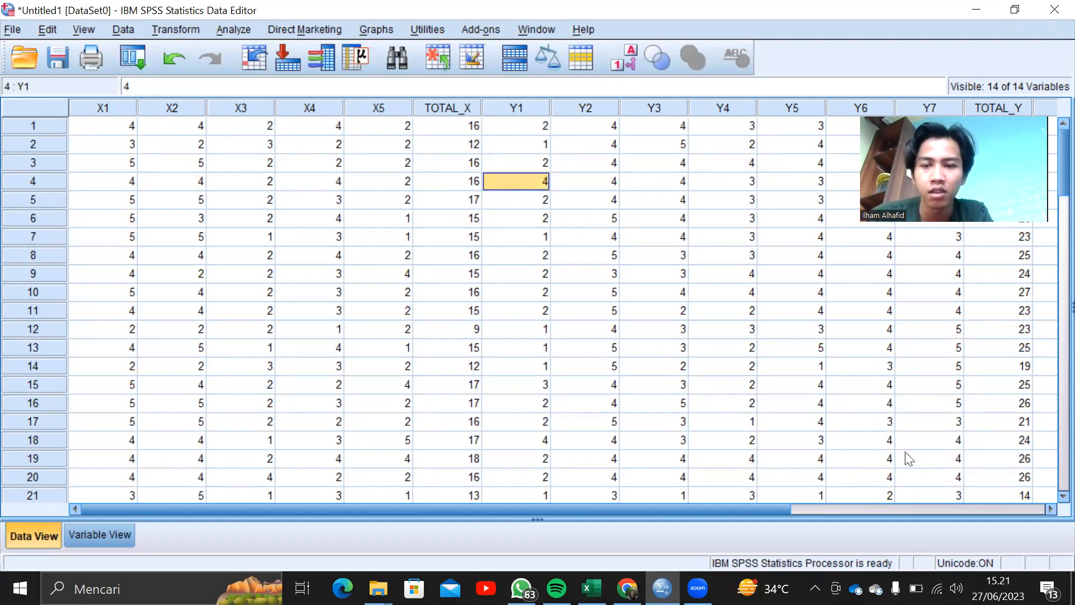
{"action": "left_click", "coordinate": [1048, 507]}
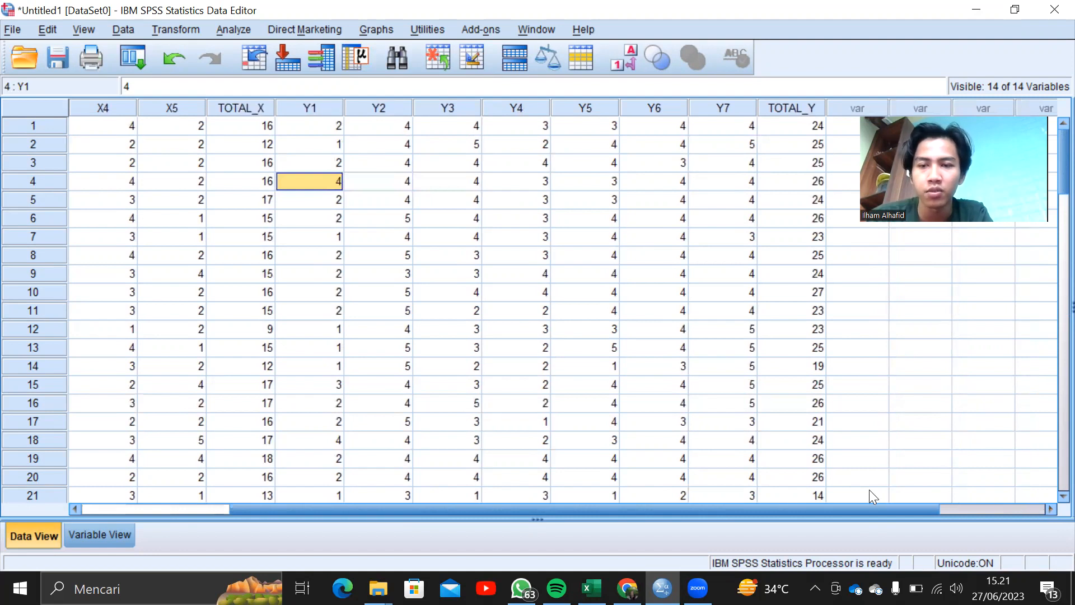
{"action": "left_click", "coordinate": [74, 508]}
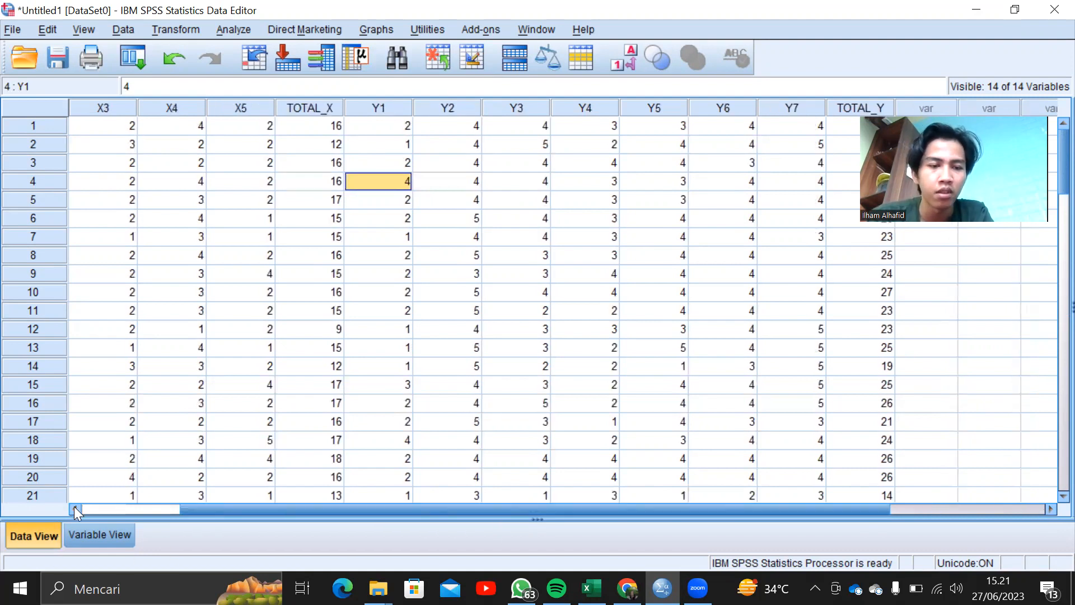
{"action": "left_click", "coordinate": [73, 508]}
{"action": "left_click", "coordinate": [74, 508]}
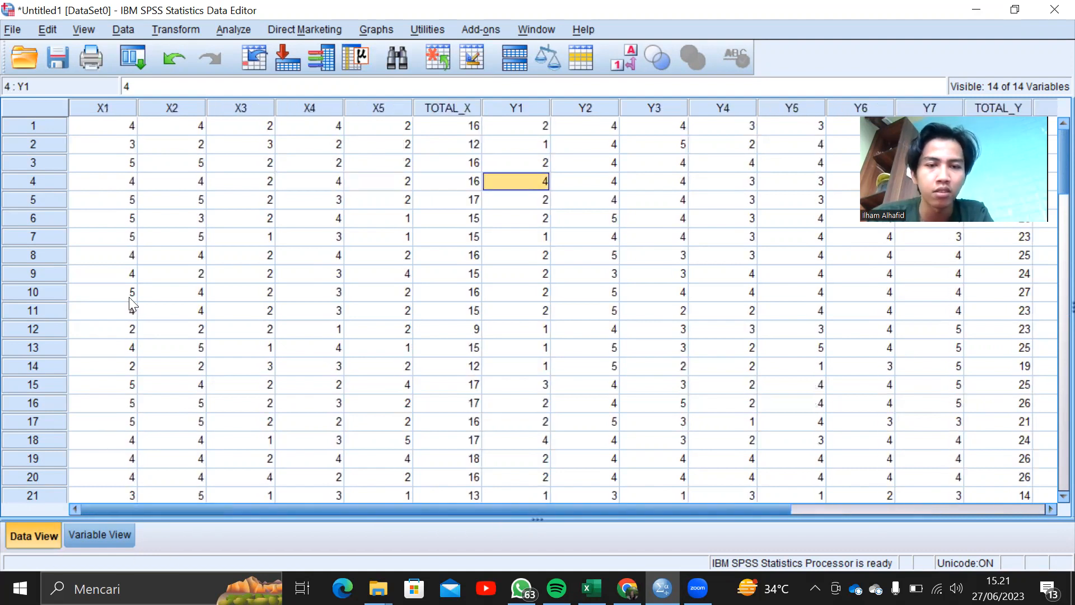
Step: Run a two-tailed Pearson bivariate correlation on X1 through X5 and TOTAL_X
{"action": "left_click", "coordinate": [230, 29]}
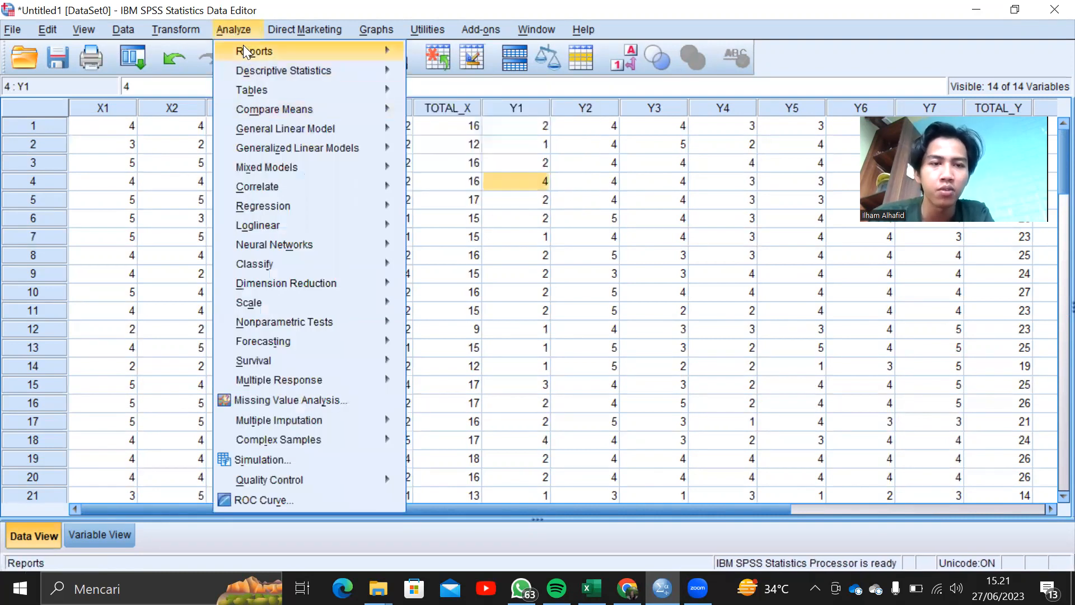
{"action": "mouse_move", "coordinate": [280, 191]}
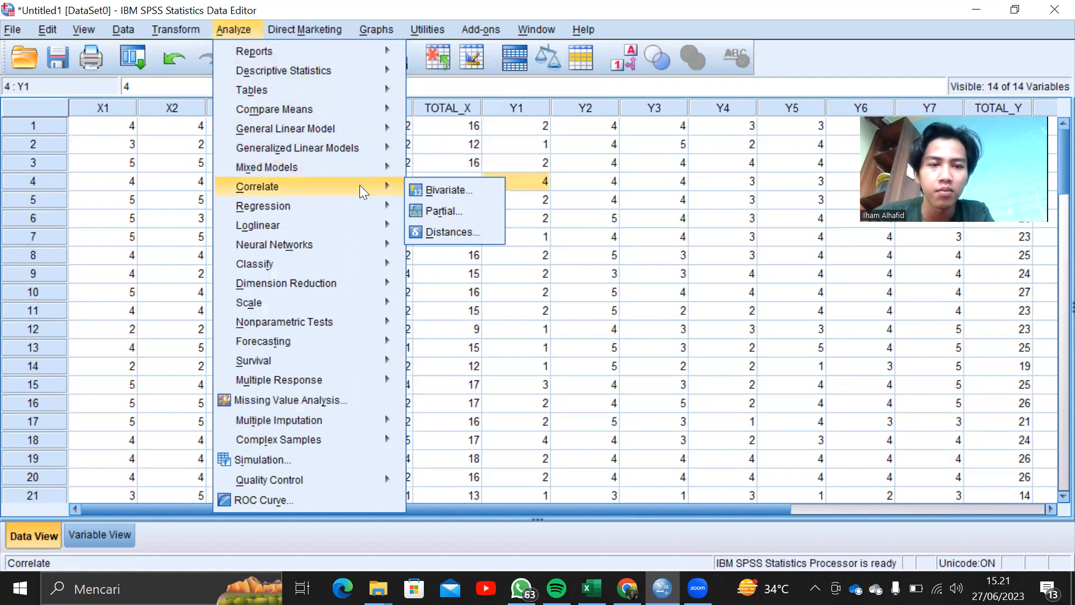
{"action": "left_click", "coordinate": [429, 189]}
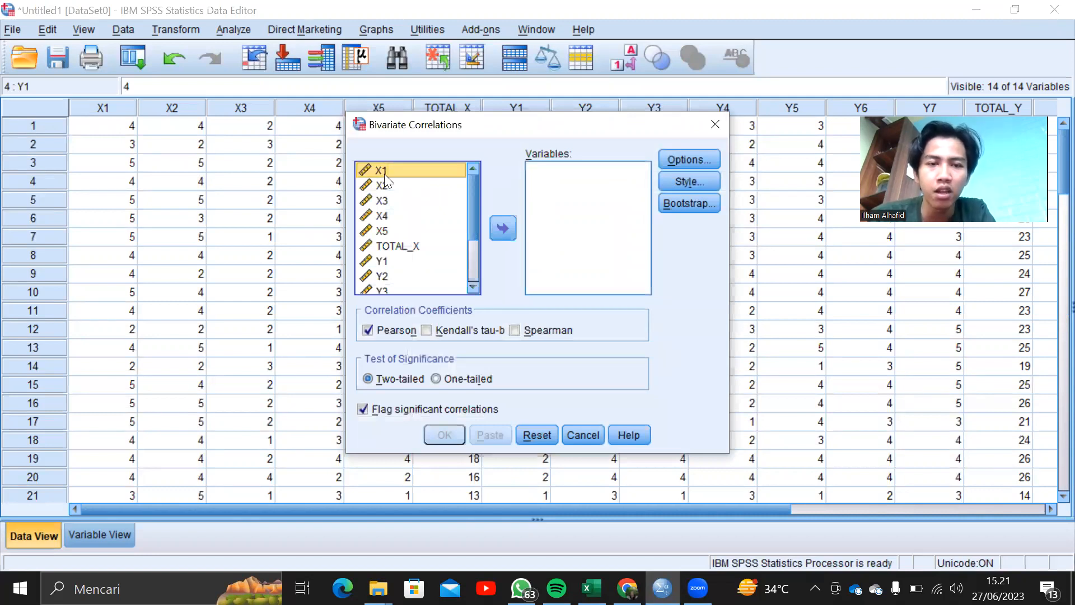
{"action": "key", "text": "shift+Down"}
{"action": "key", "text": "shift+Down"}
{"action": "key", "text": "shift+Down"}
{"action": "key", "text": "shift+Down"}
{"action": "key", "text": "shift+Down"}
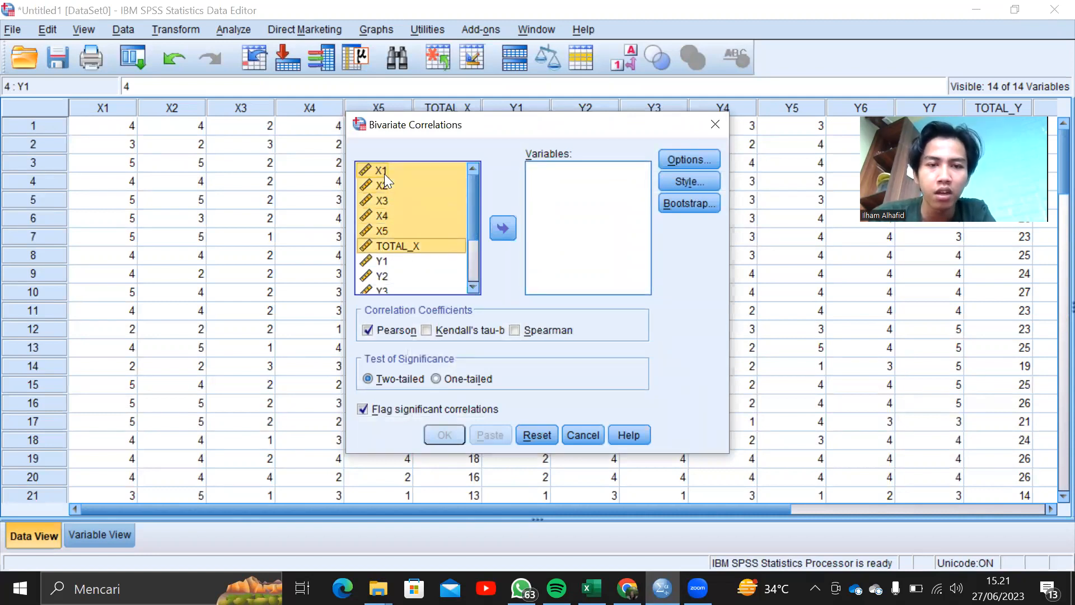
{"action": "left_click", "coordinate": [504, 228]}
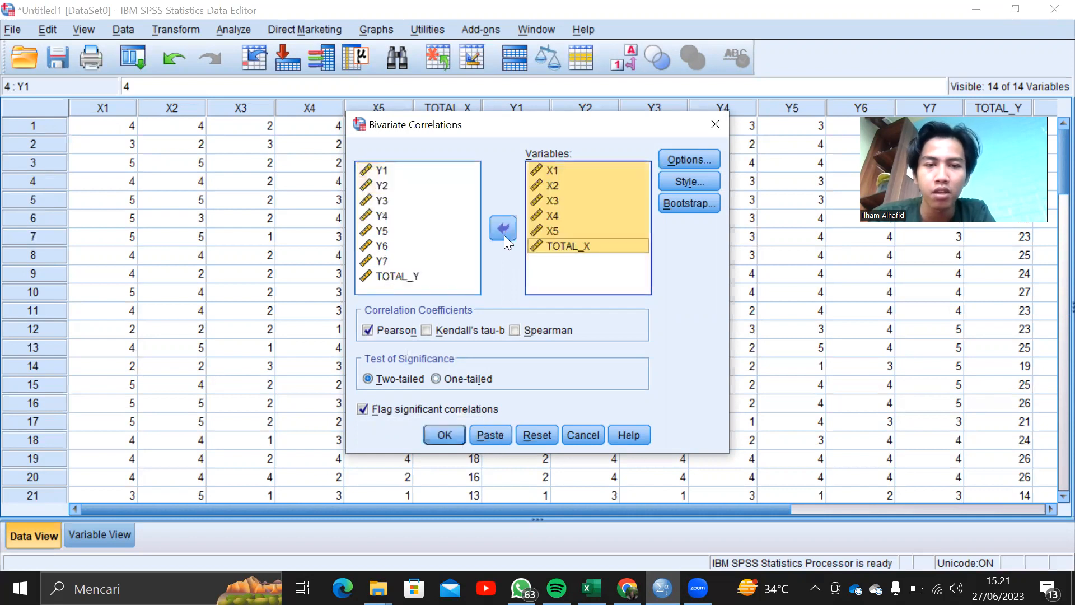
{"action": "left_click", "coordinate": [450, 431]}
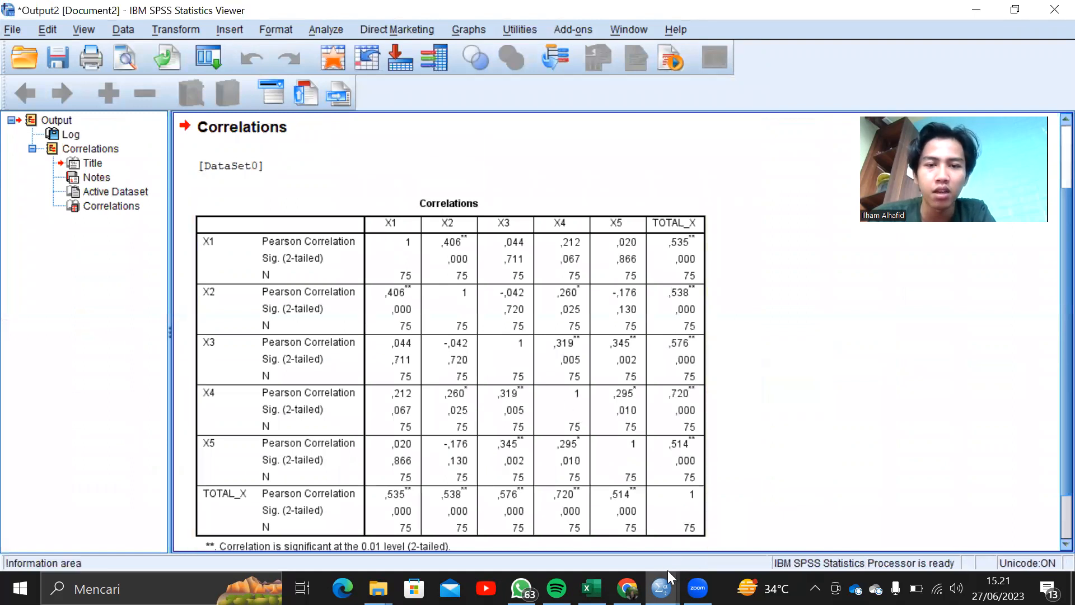
Step: Return to the data sheet and add Y1 through Y7 and TOTAL_Y to the variables of a new bivariate correlation
{"action": "left_click", "coordinate": [661, 588]}
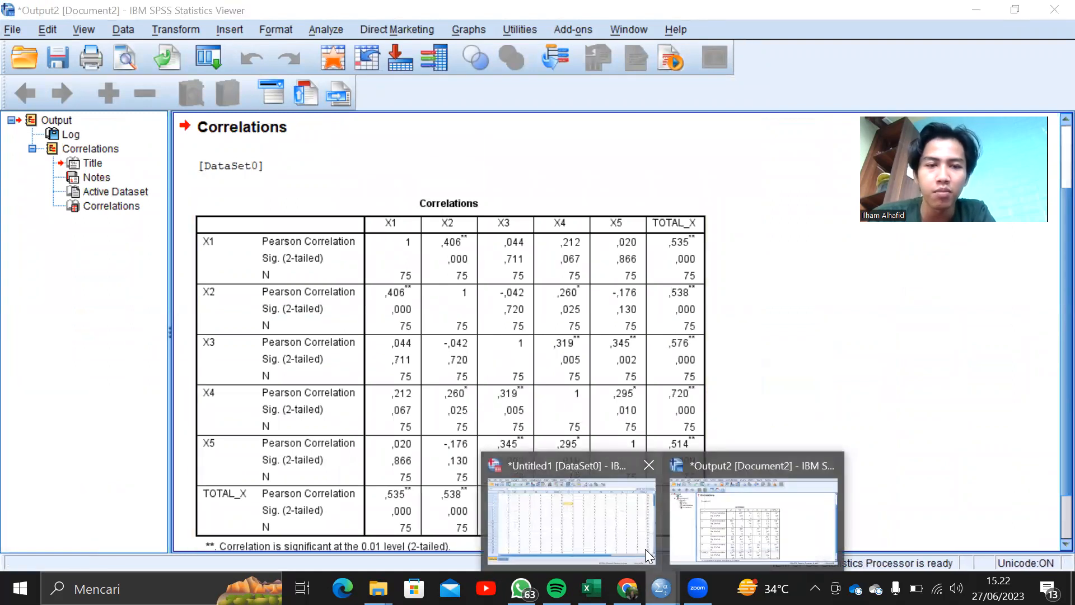
{"action": "left_click", "coordinate": [628, 542]}
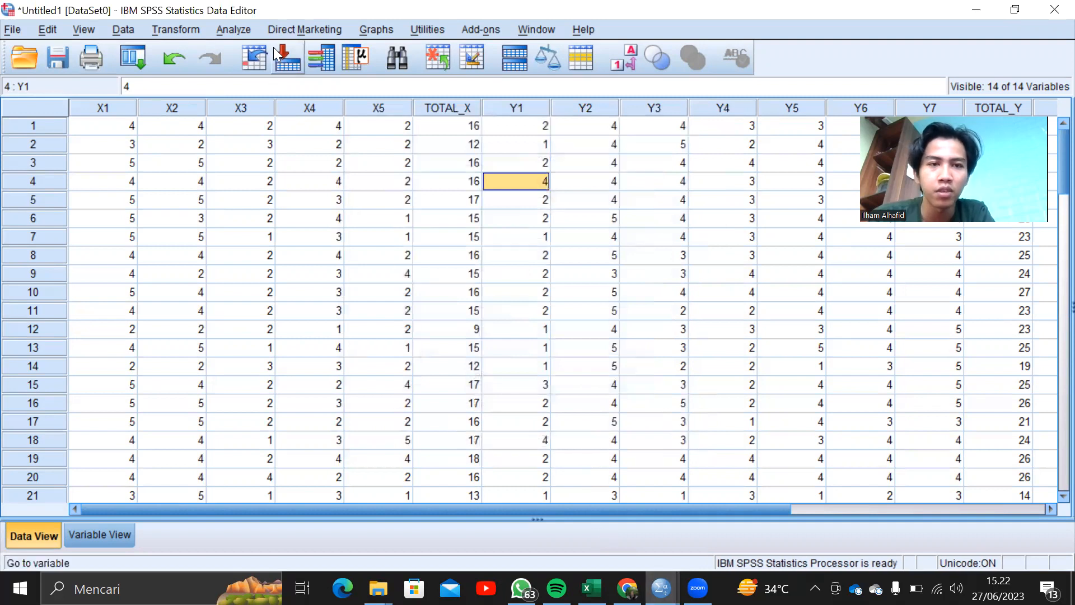
{"action": "left_click", "coordinate": [244, 30]}
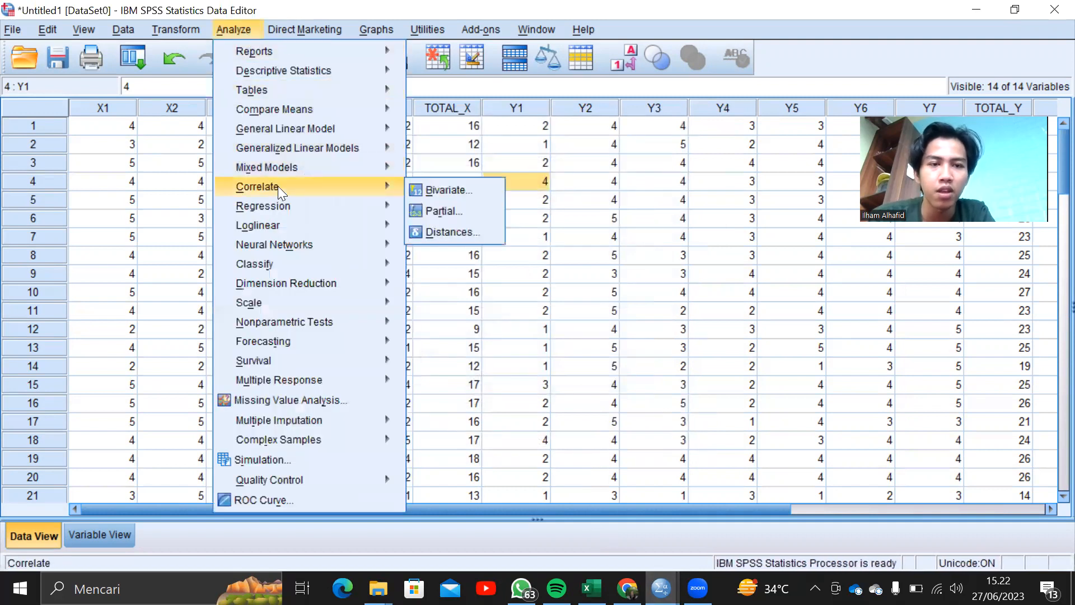
{"action": "left_click", "coordinate": [434, 186]}
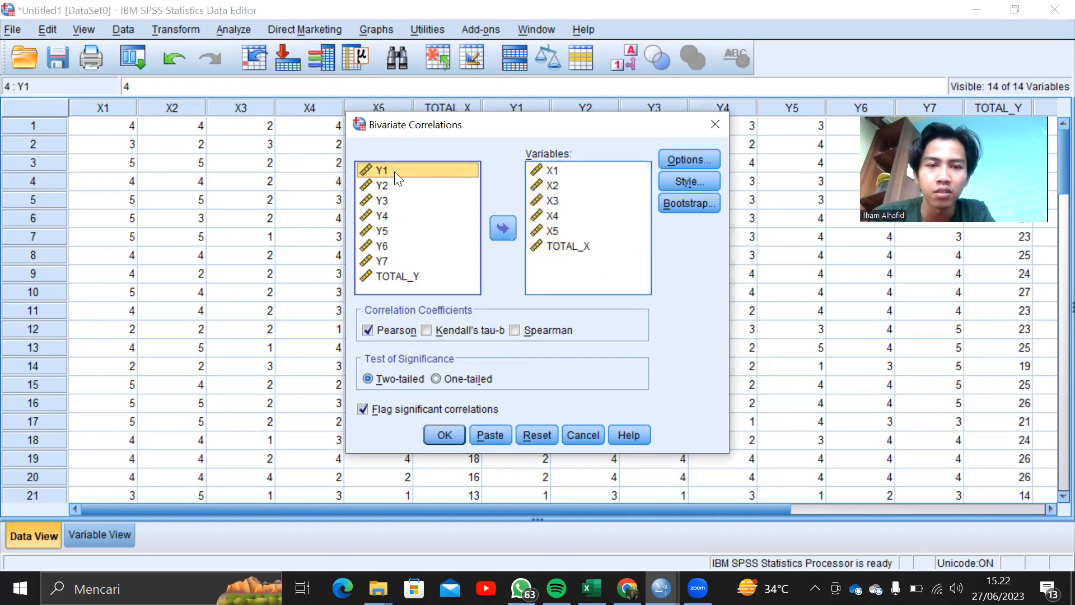
{"action": "key", "text": "shift+Down"}
{"action": "key", "text": "shift+Down"}
{"action": "key", "text": "shift+Down"}
{"action": "key", "text": "shift+Down"}
{"action": "key", "text": "shift+Down"}
{"action": "key", "text": "shift+Down"}
{"action": "key", "text": "shift+Down"}
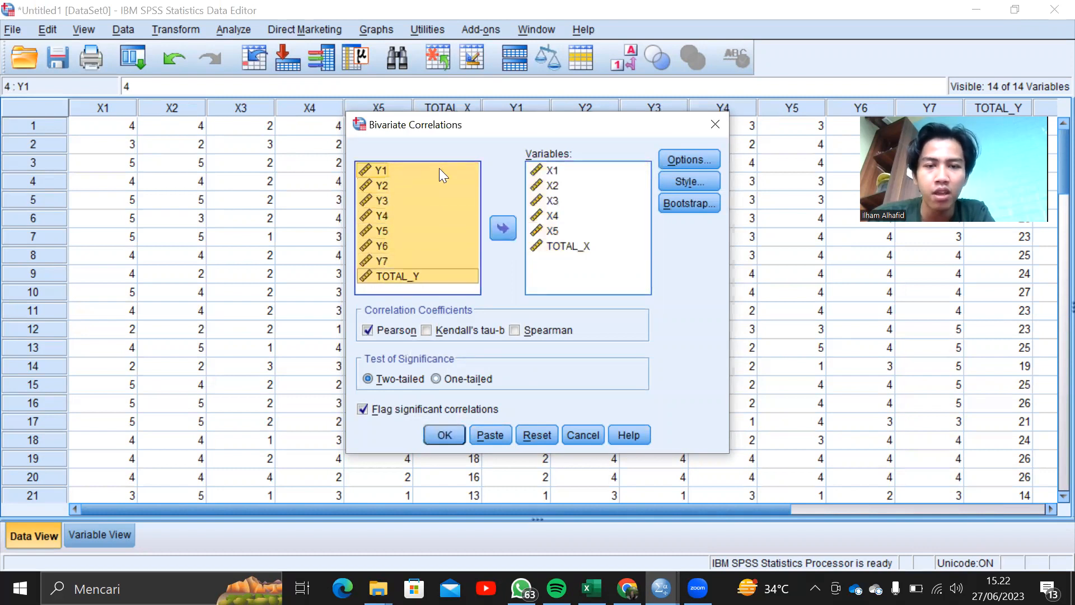
{"action": "left_click", "coordinate": [503, 230]}
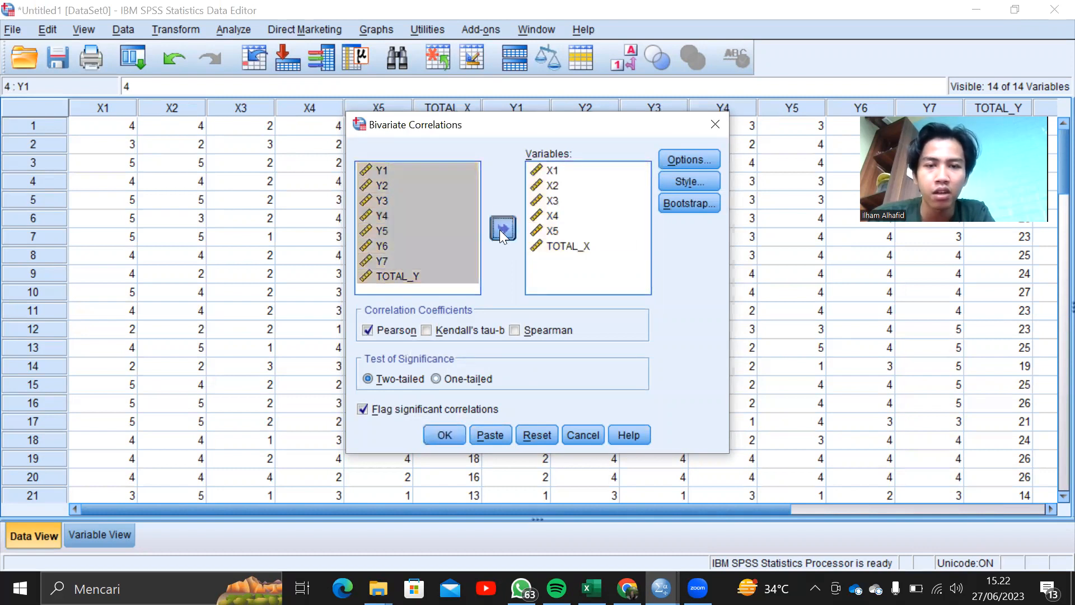
Step: Remove X1 through X5 and TOTAL_X from the analysed variables and run the Pearson correlation for the Y items
{"action": "left_click", "coordinate": [549, 244]}
{"action": "key", "text": "shift+Up"}
{"action": "key", "text": "shift+Up"}
{"action": "key", "text": "shift+Up"}
{"action": "key", "text": "shift+Up"}
{"action": "key", "text": "shift+Up"}
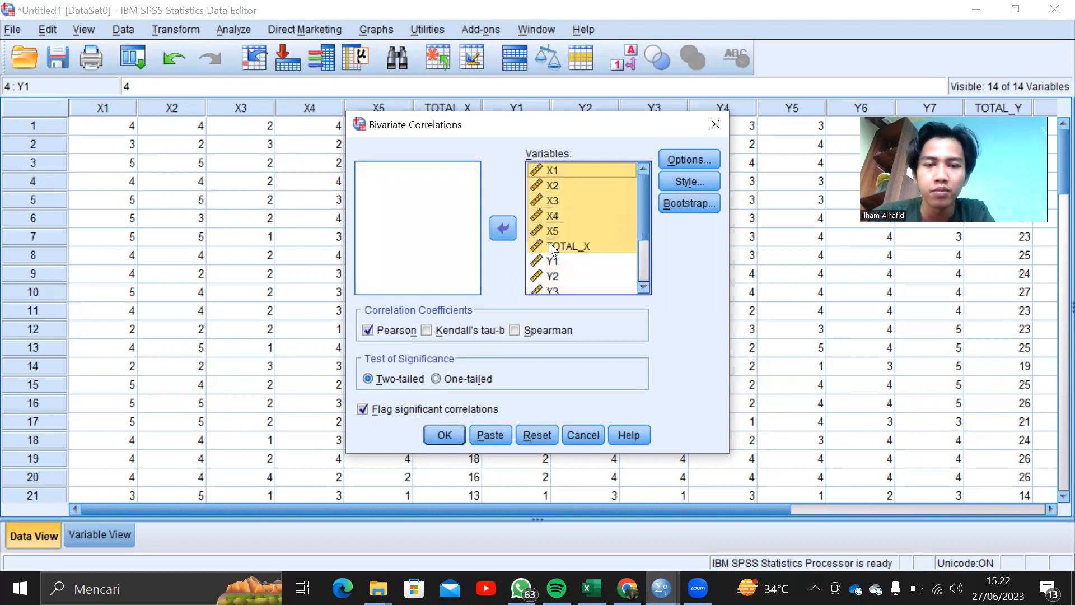
{"action": "left_click", "coordinate": [506, 228]}
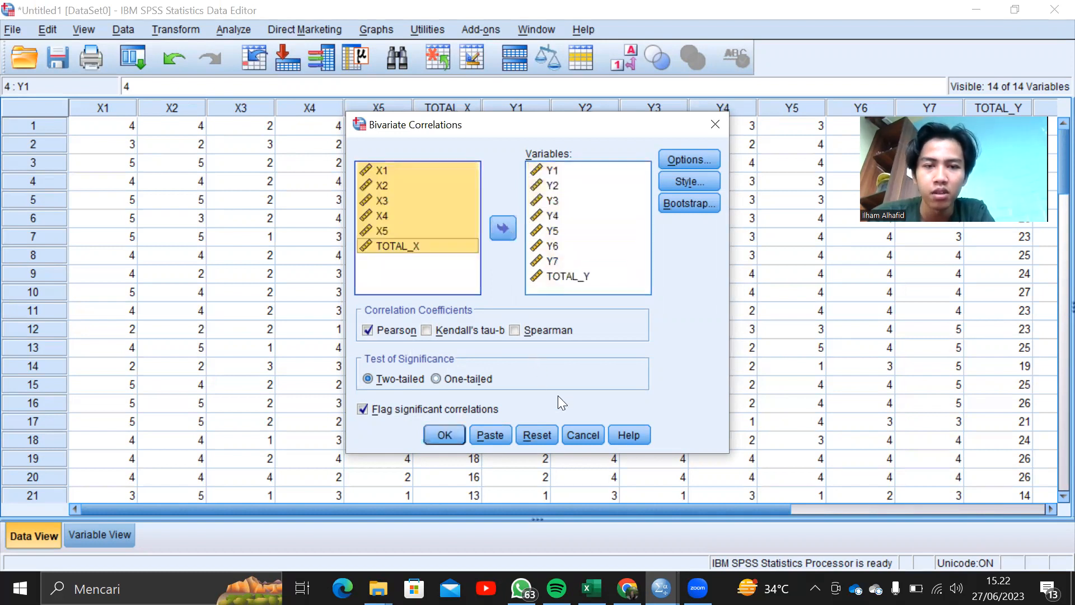
{"action": "left_click", "coordinate": [444, 435]}
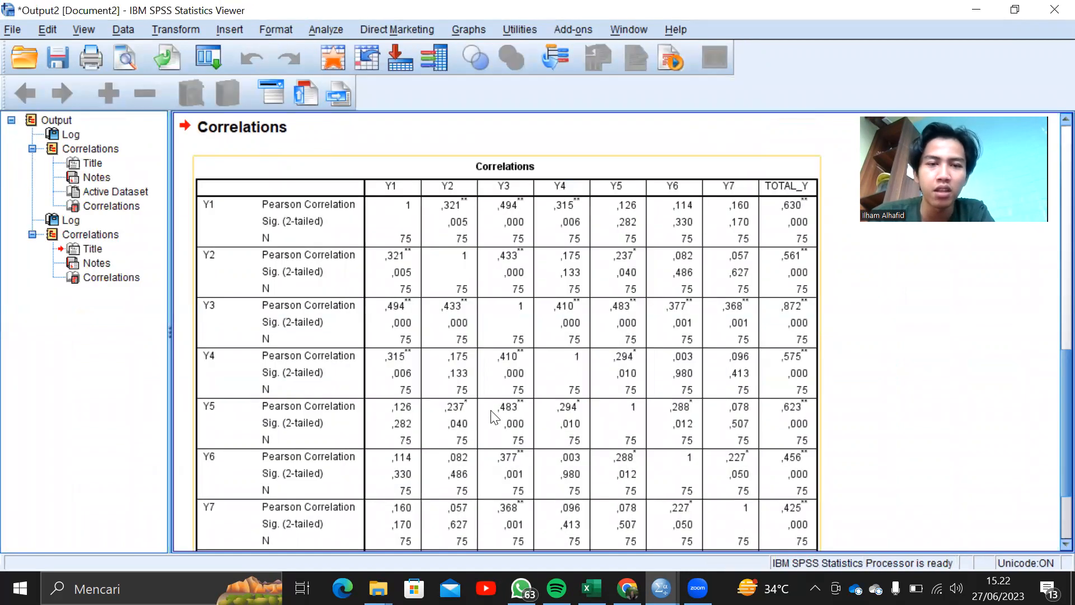
Step: Examine the correlations of the X items with TOTAL_X and of the Y items with TOTAL_Y in the output
{"action": "scroll", "coordinate": [361, 334], "scroll_direction": "up", "scroll_amount": 10}
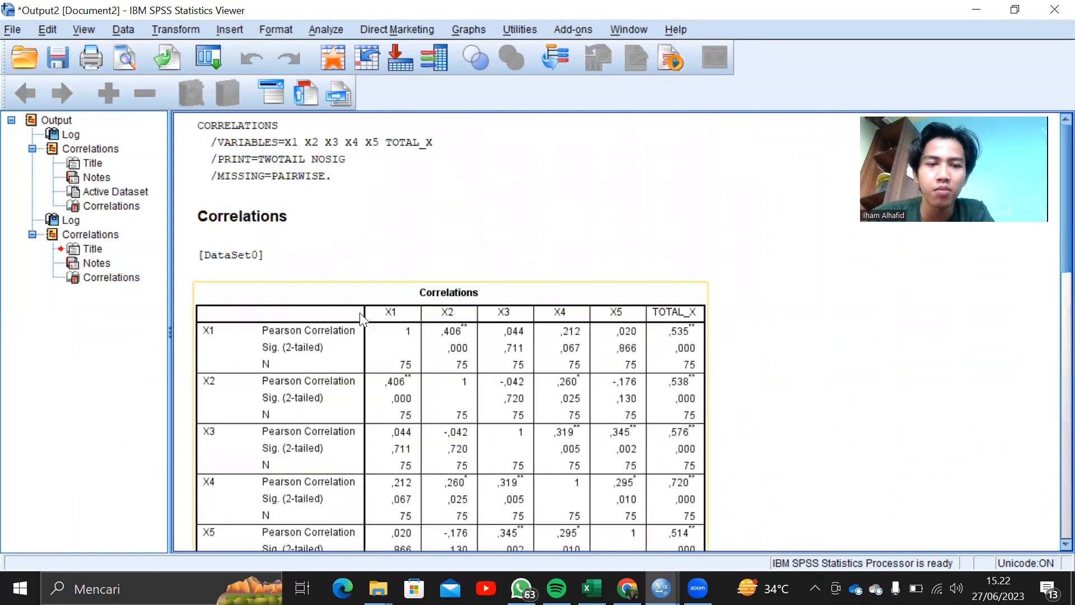
{"action": "scroll", "coordinate": [365, 339], "scroll_direction": "down", "scroll_amount": 3}
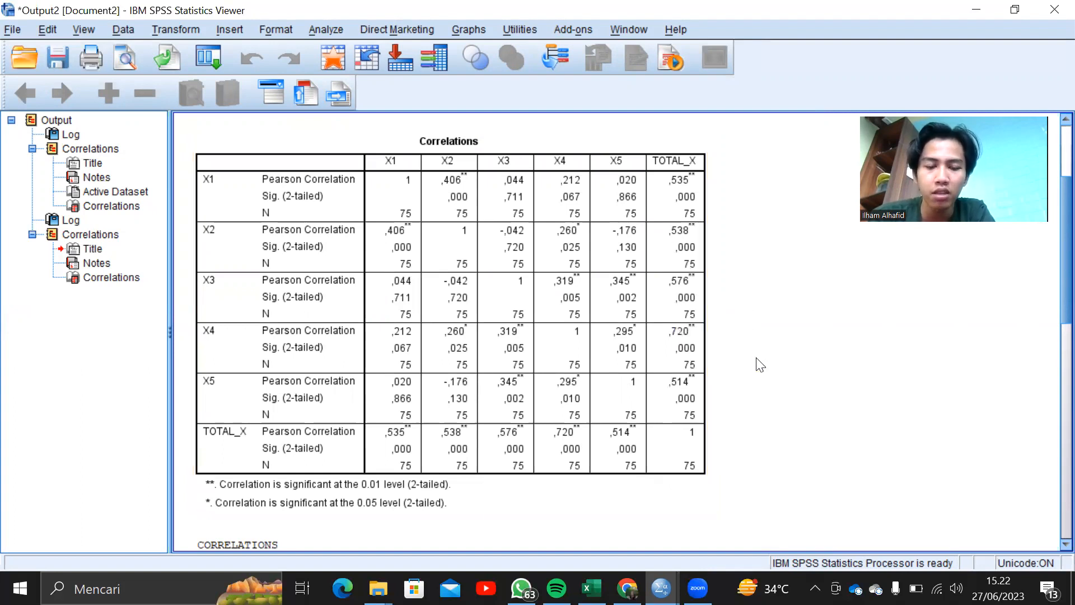
{"action": "scroll", "coordinate": [757, 360], "scroll_direction": "down", "scroll_amount": 6}
{"action": "scroll", "coordinate": [759, 363], "scroll_direction": "down", "scroll_amount": 4}
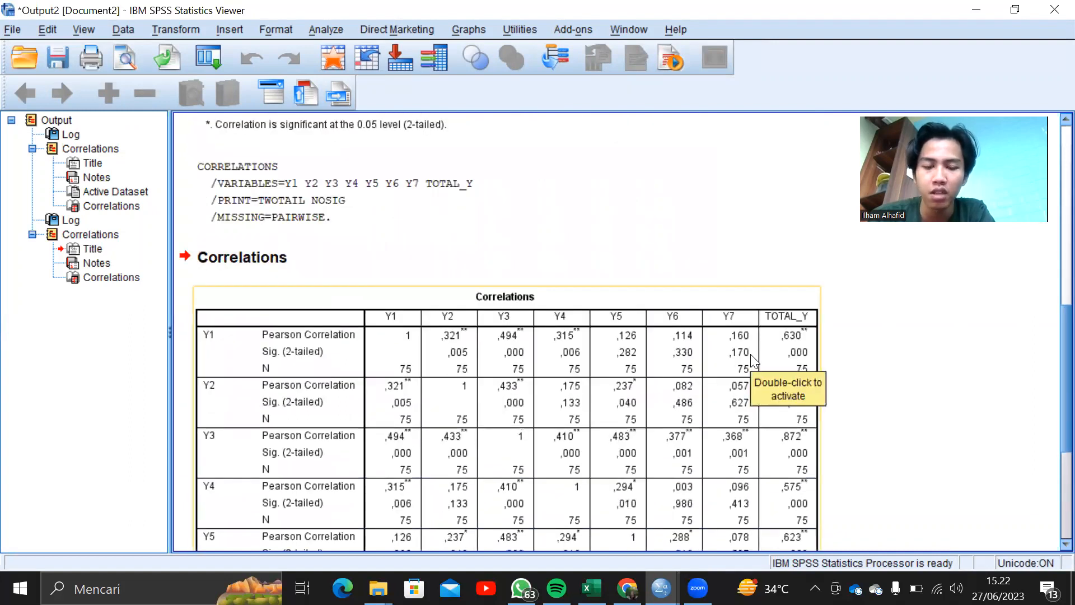
{"action": "scroll", "coordinate": [751, 358], "scroll_direction": "up", "scroll_amount": 10}
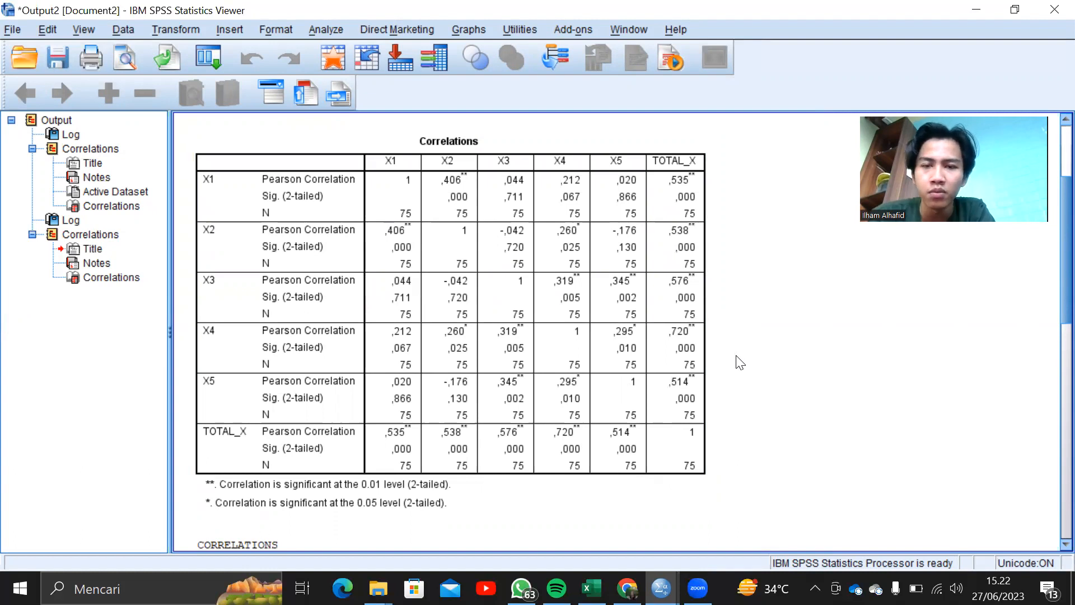
{"action": "scroll", "coordinate": [740, 364], "scroll_direction": "down", "scroll_amount": 2}
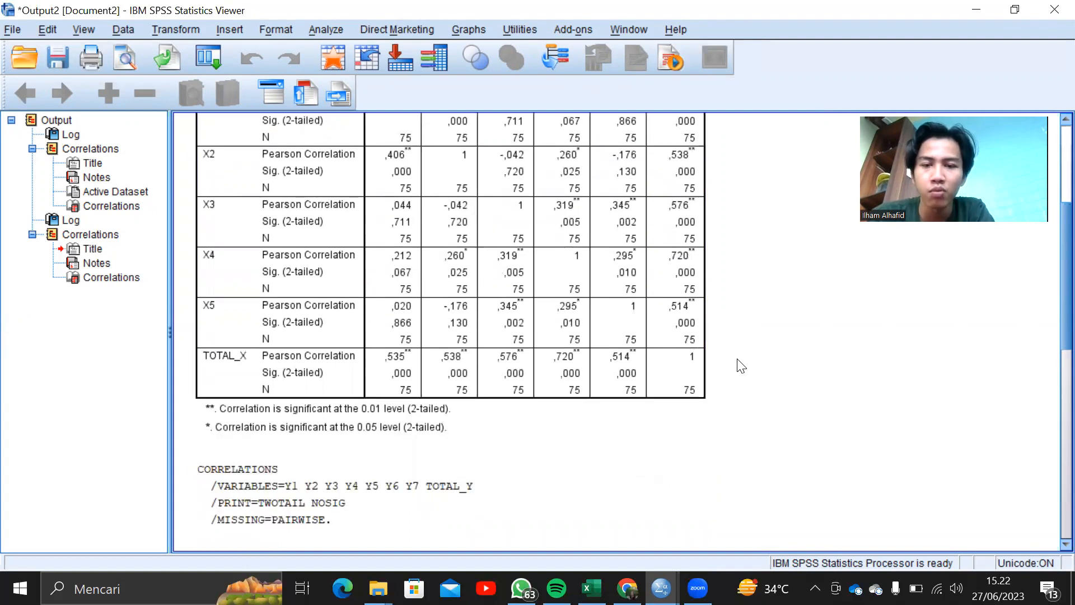
{"action": "scroll", "coordinate": [740, 364], "scroll_direction": "down", "scroll_amount": 3}
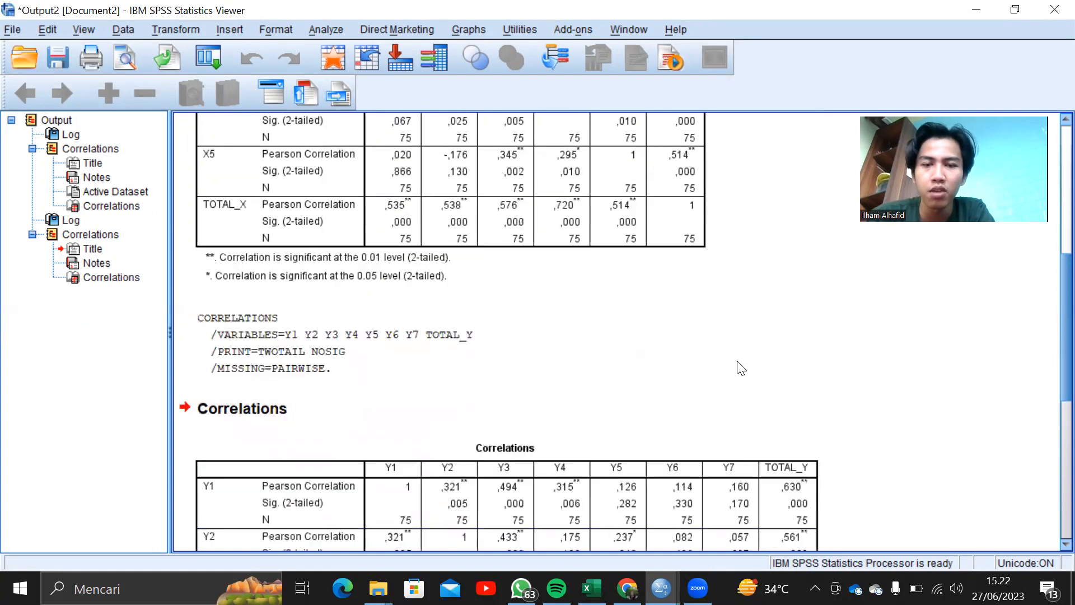
Step: Check the TOTAL_Y row of the Y-item correlation table in the output
{"action": "scroll", "coordinate": [740, 364], "scroll_direction": "down", "scroll_amount": 7}
{"action": "scroll", "coordinate": [737, 360], "scroll_direction": "down", "scroll_amount": 1}
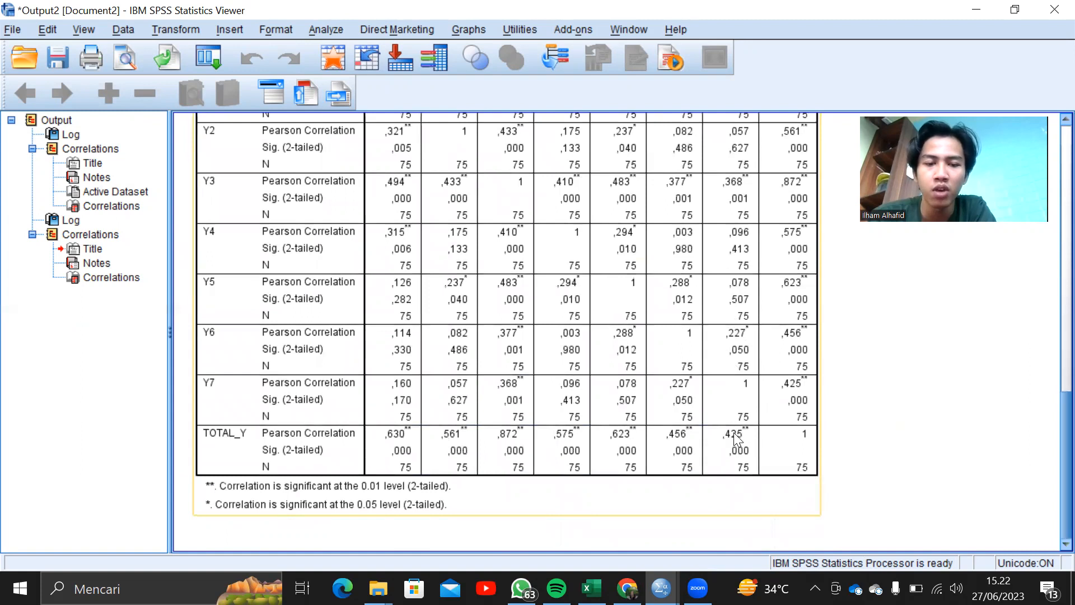
{"action": "left_click", "coordinate": [732, 518]}
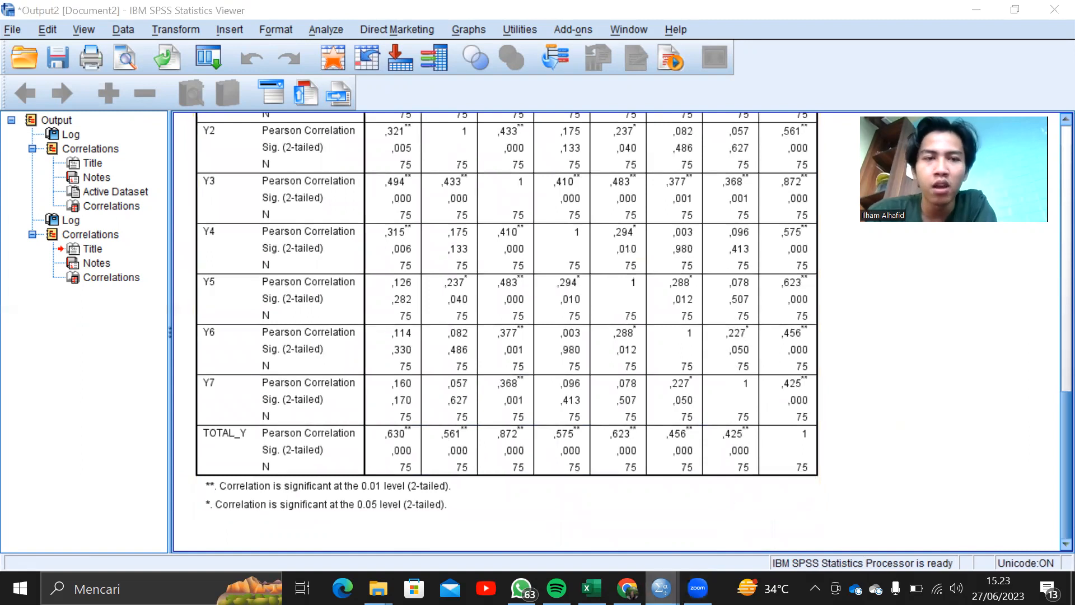
Step: Return to the data sheet holding the X and Y survey responses
{"action": "mouse_move", "coordinate": [661, 588]}
{"action": "left_click", "coordinate": [611, 541]}
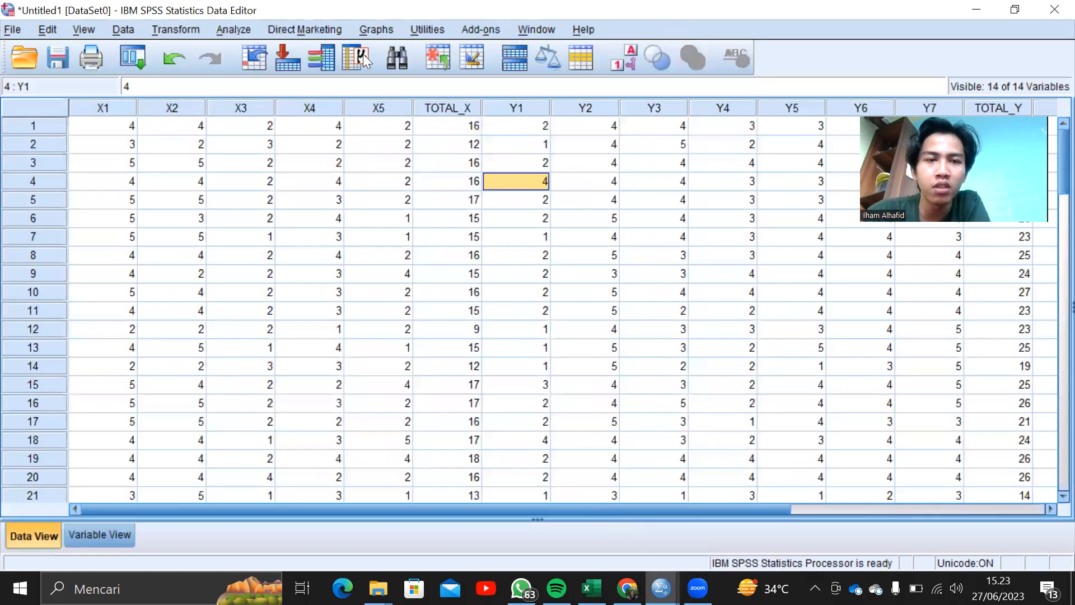
{"action": "left_click", "coordinate": [247, 146]}
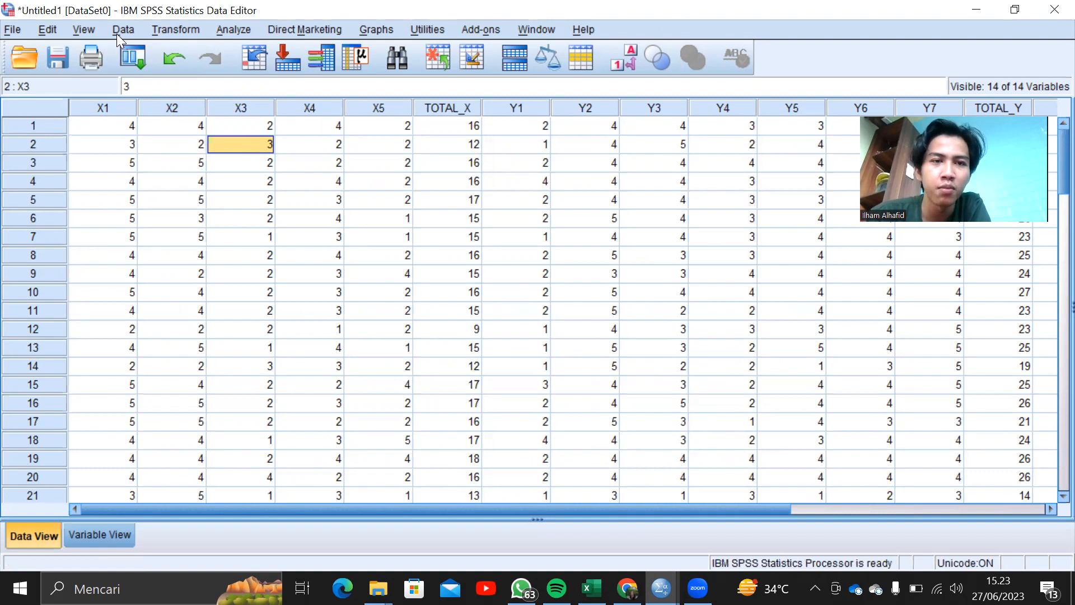
{"action": "left_click_drag", "start_coordinate": [360, 147], "coordinate": [351, 163]}
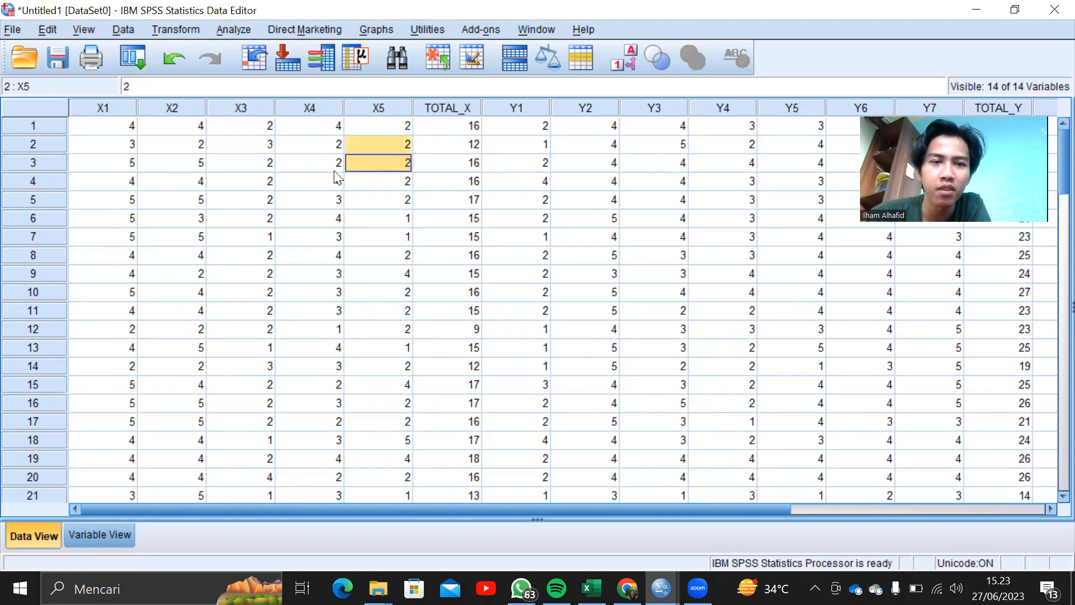
{"action": "left_click", "coordinate": [242, 186]}
{"action": "left_click", "coordinate": [124, 147]}
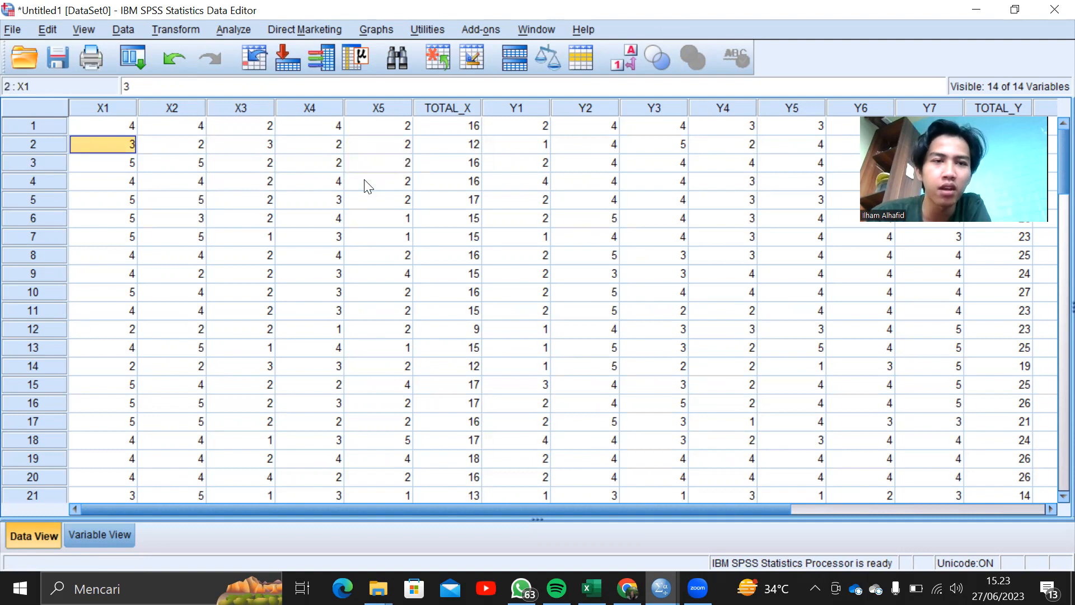
Step: Start a reliability analysis and add all variables from X1 through TOTAL_Y as its items
{"action": "left_click", "coordinate": [232, 30]}
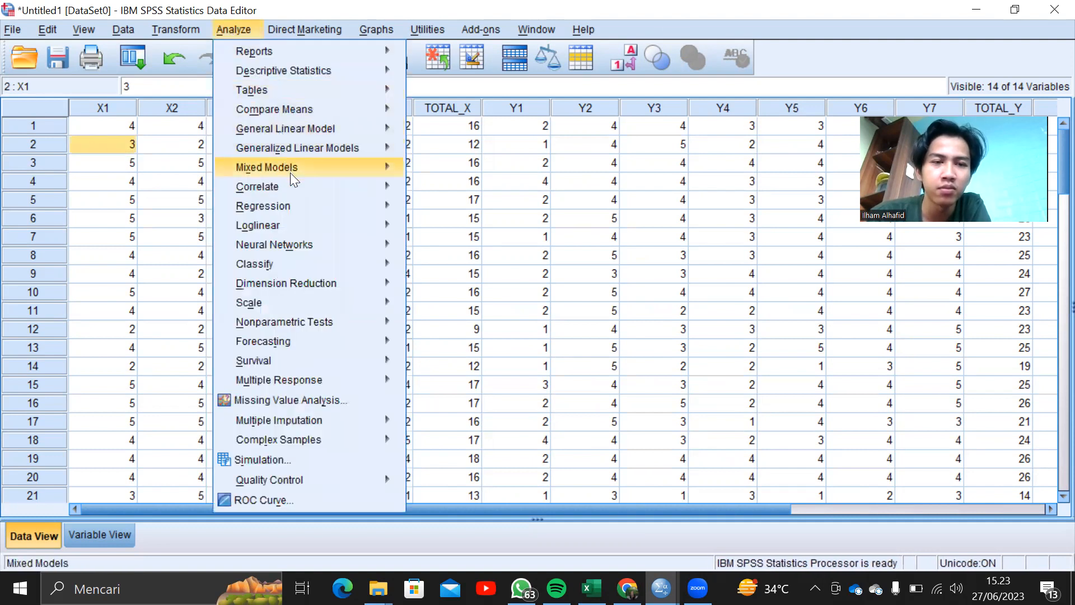
{"action": "mouse_move", "coordinate": [300, 300]}
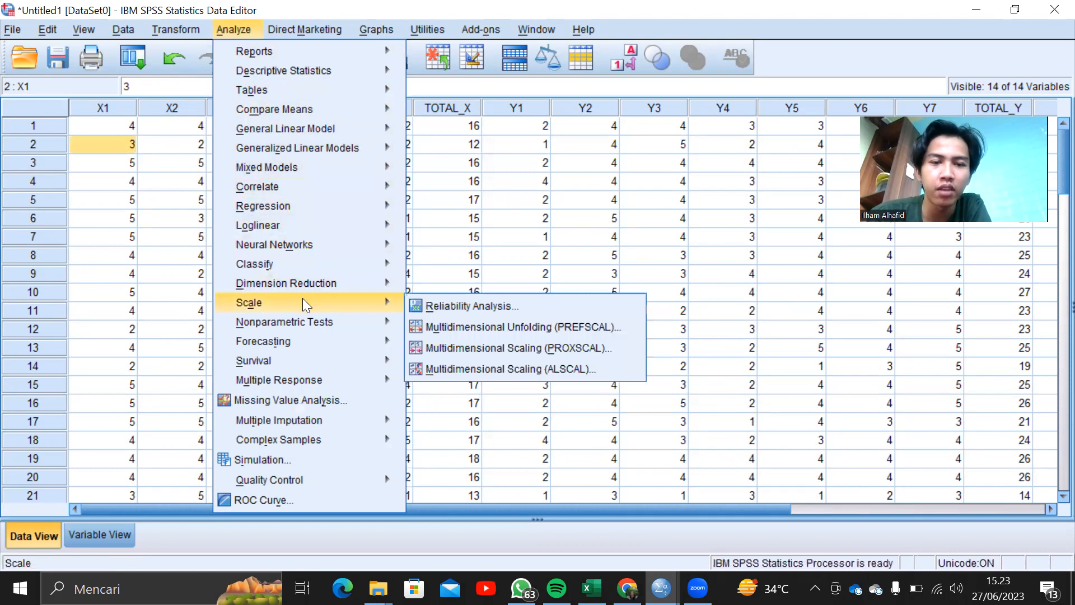
{"action": "left_click", "coordinate": [419, 305]}
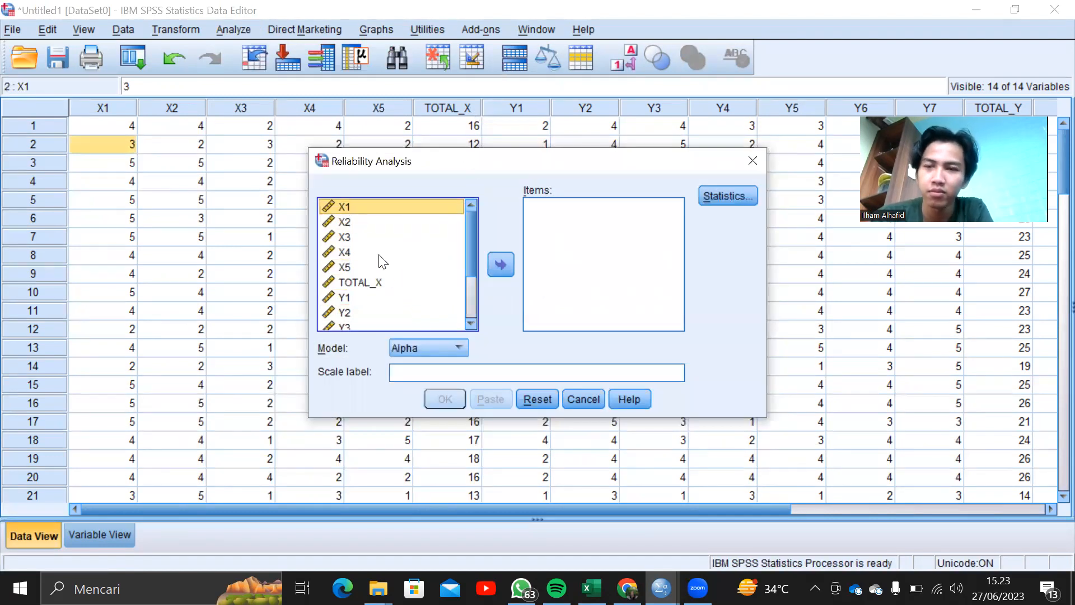
{"action": "key", "text": "shift+Down"}
{"action": "key", "text": "shift+Down"}
{"action": "key", "text": "shift+Down"}
{"action": "key", "text": "shift+Down"}
{"action": "key", "text": "shift+Down"}
{"action": "key", "text": "shift+Down"}
{"action": "key", "text": "shift+Down"}
{"action": "key", "text": "shift+Down"}
{"action": "key", "text": "shift+Down"}
{"action": "key", "text": "shift+Down"}
{"action": "key", "text": "shift+Down"}
{"action": "key", "text": "shift+Down"}
{"action": "key", "text": "shift+Down"}
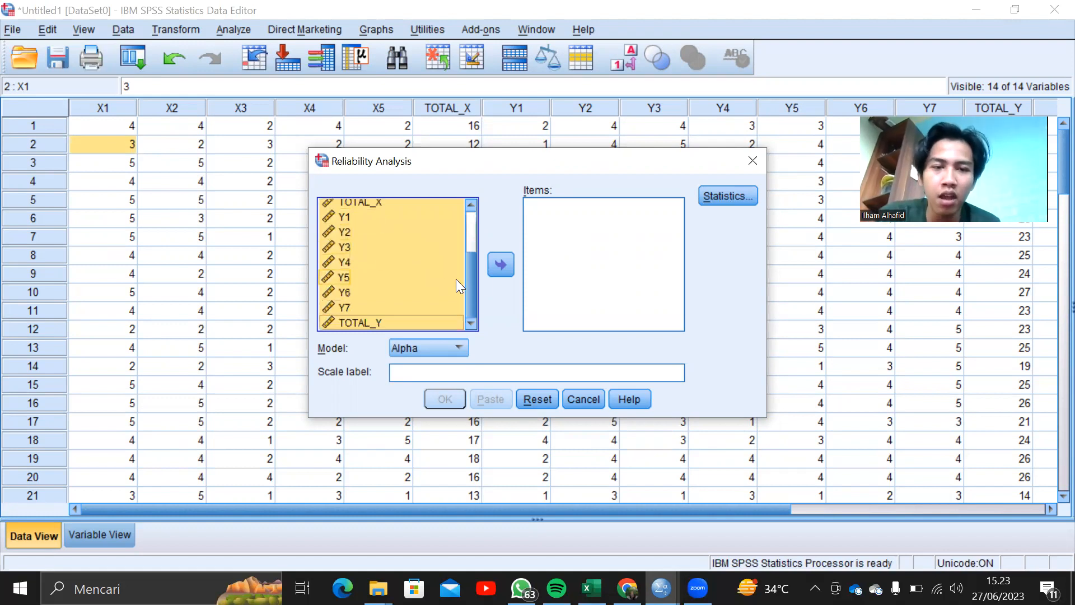
{"action": "left_click", "coordinate": [501, 264]}
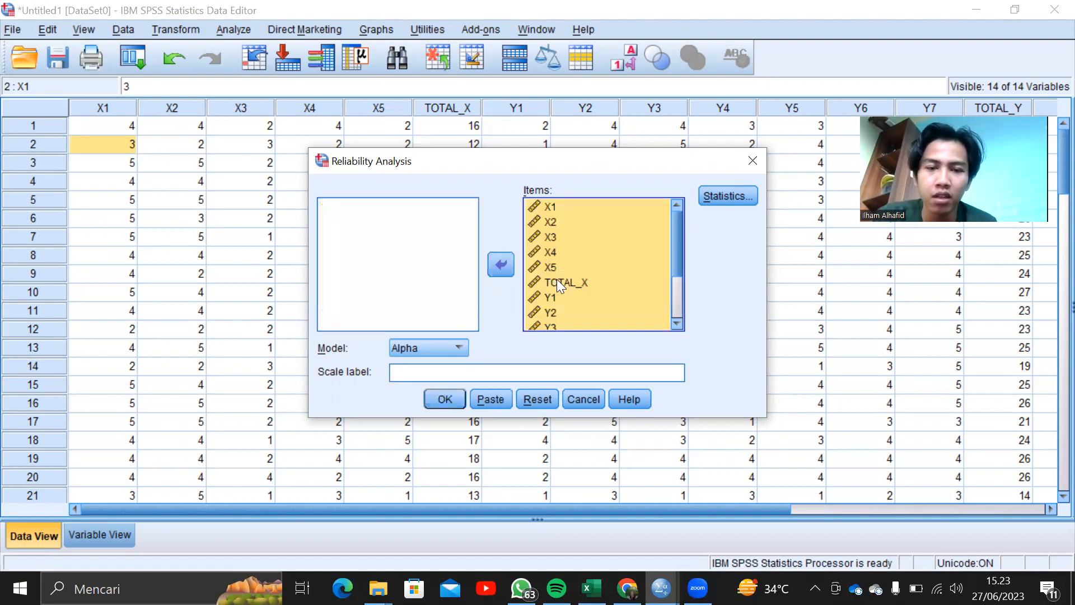
Step: Remove TOTAL_X and TOTAL_Y from the reliability items, leaving only X1 through X5 and Y1 through Y7
{"action": "left_click", "coordinate": [558, 281]}
{"action": "left_click", "coordinate": [508, 259]}
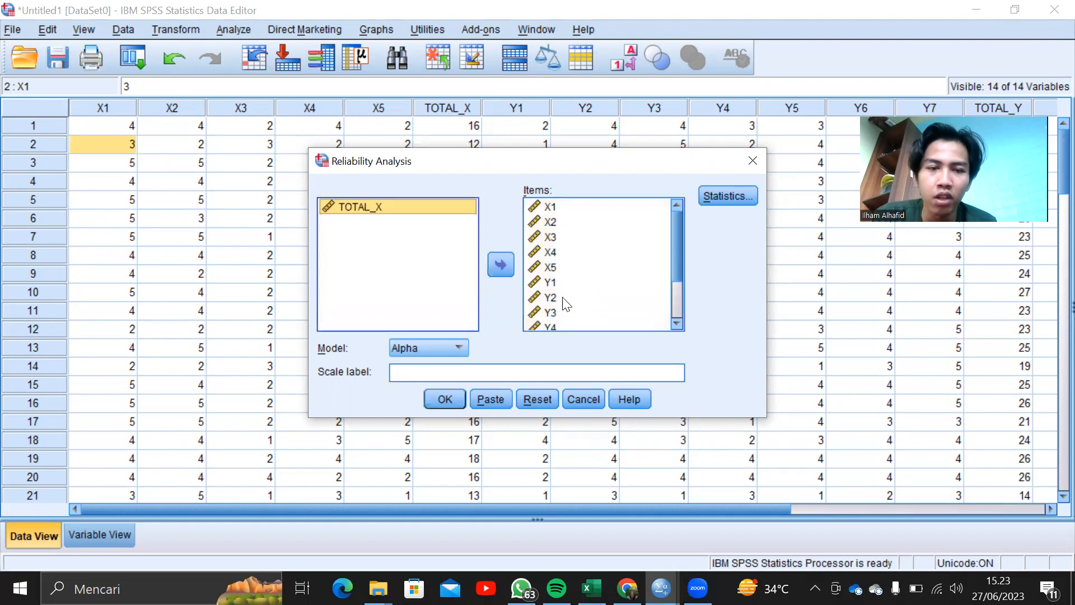
{"action": "scroll", "coordinate": [566, 304], "scroll_direction": "down", "scroll_amount": 2}
{"action": "left_click", "coordinate": [566, 323]}
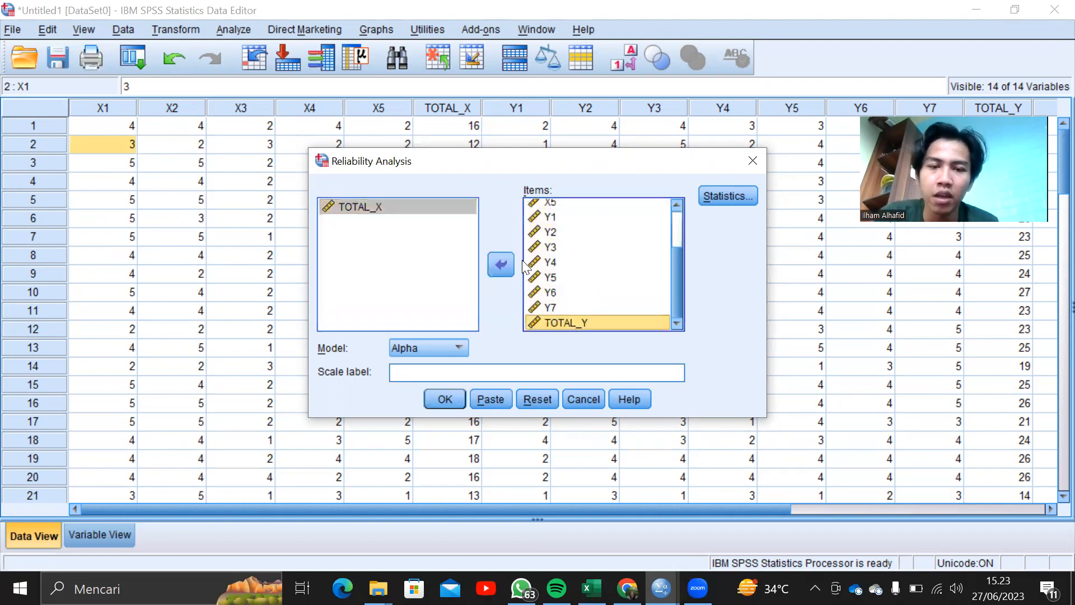
{"action": "left_click", "coordinate": [502, 258]}
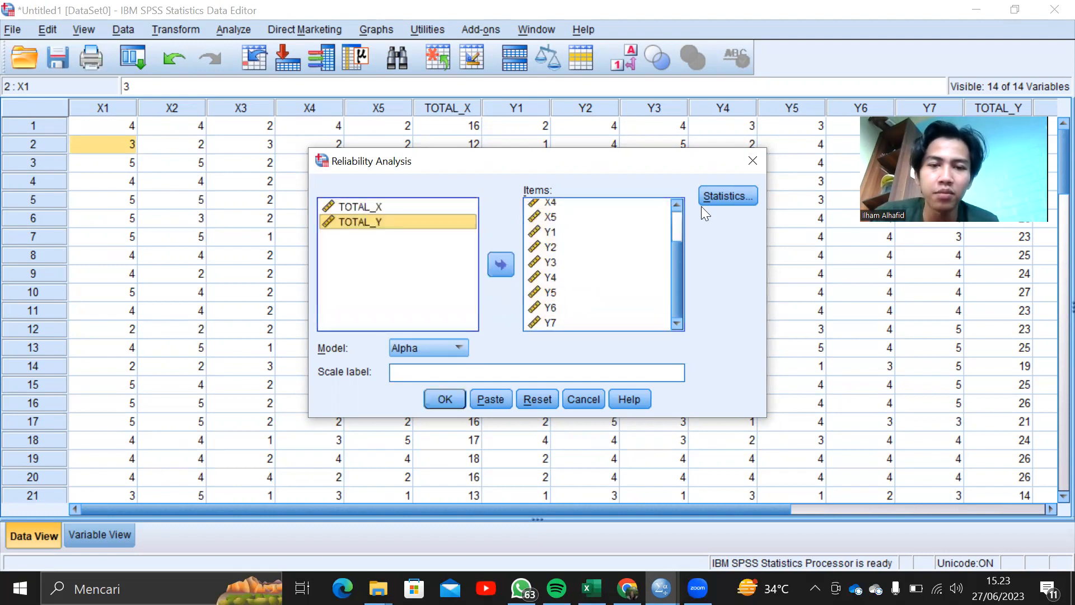
Step: Request the Scale if item deleted descriptives for the reliability analysis, with the ANOVA table set to None
{"action": "left_click", "coordinate": [720, 196]}
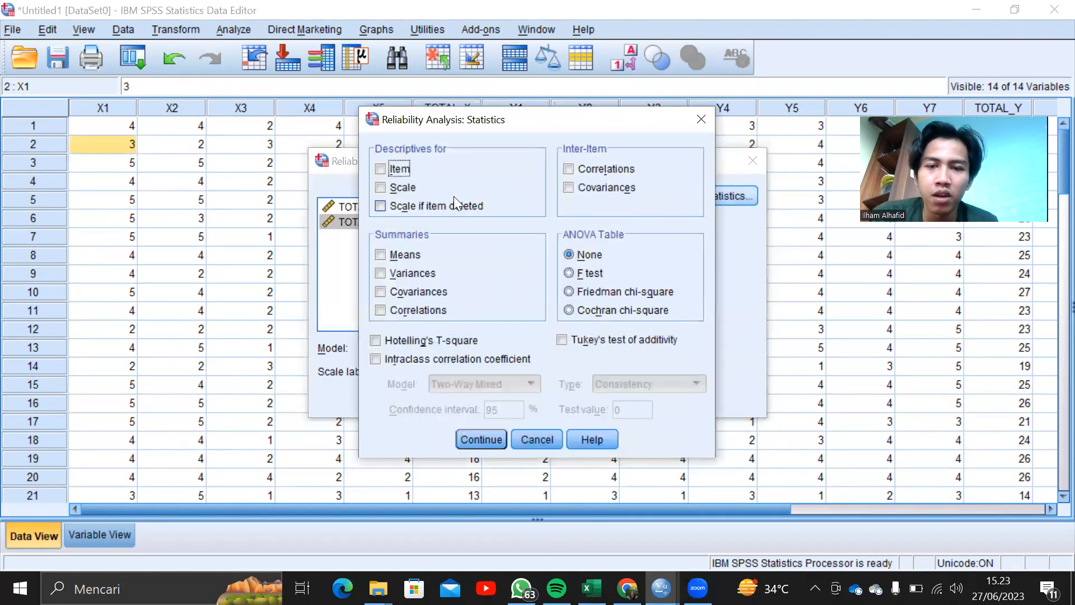
{"action": "left_click", "coordinate": [406, 207]}
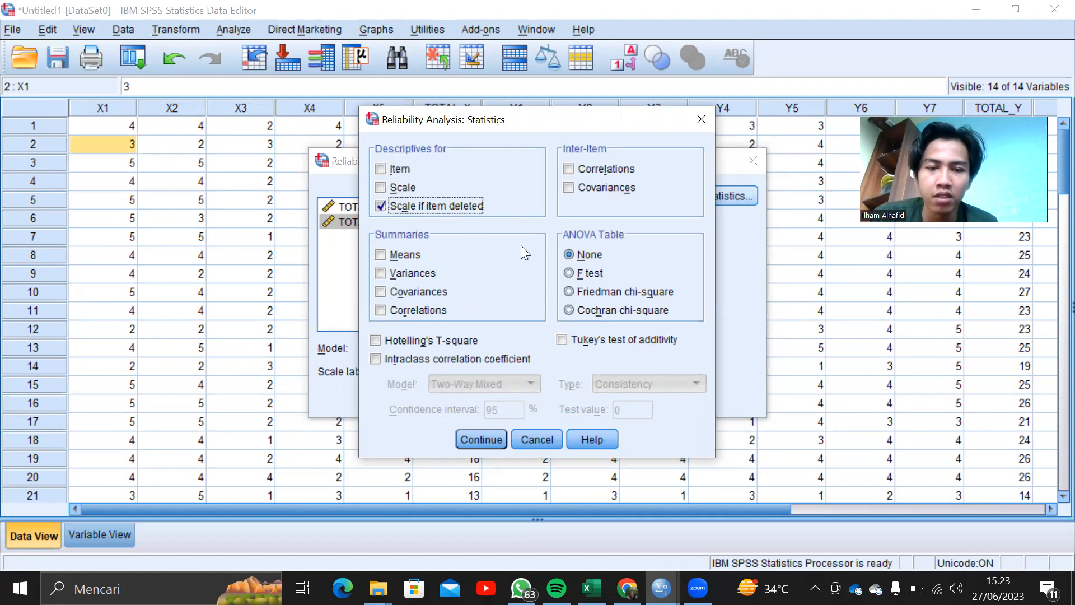
{"action": "left_click", "coordinate": [574, 252]}
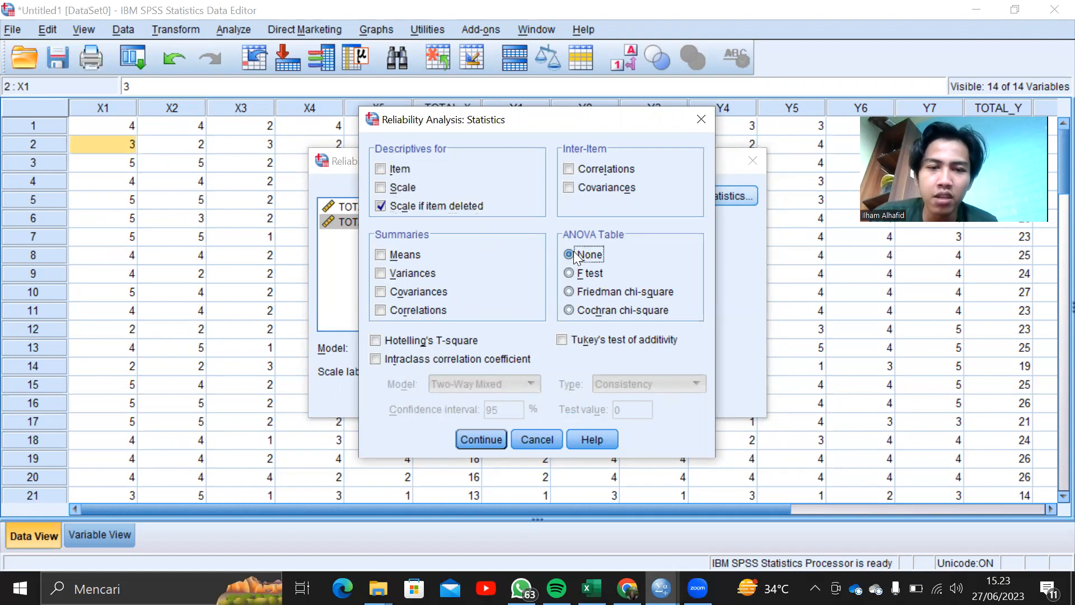
{"action": "left_click", "coordinate": [464, 436]}
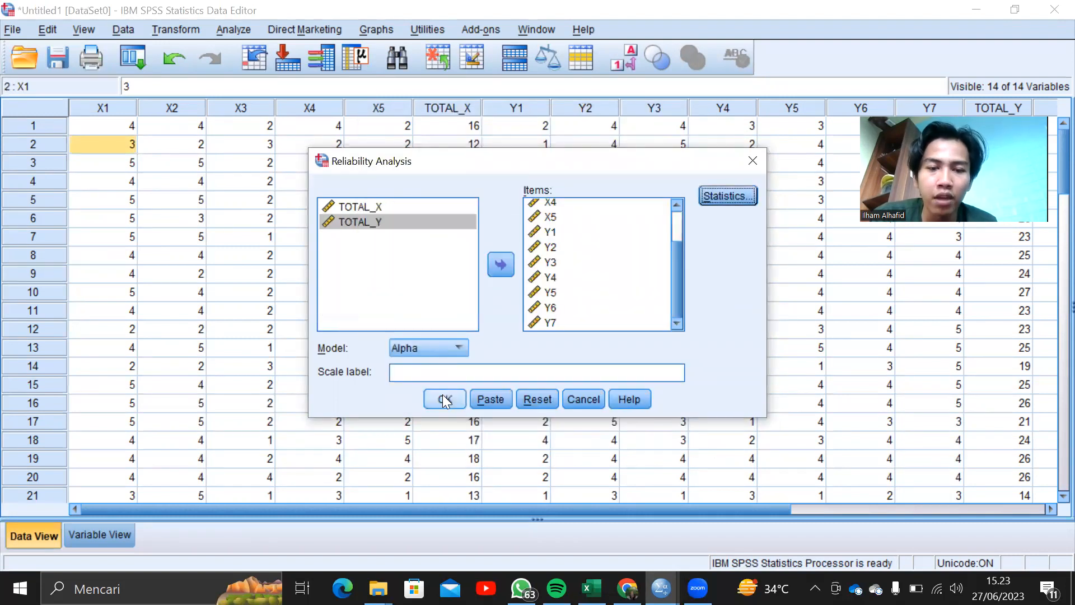
Step: Choose Alpha as the reliability model and run the analysis
{"action": "left_click", "coordinate": [446, 348]}
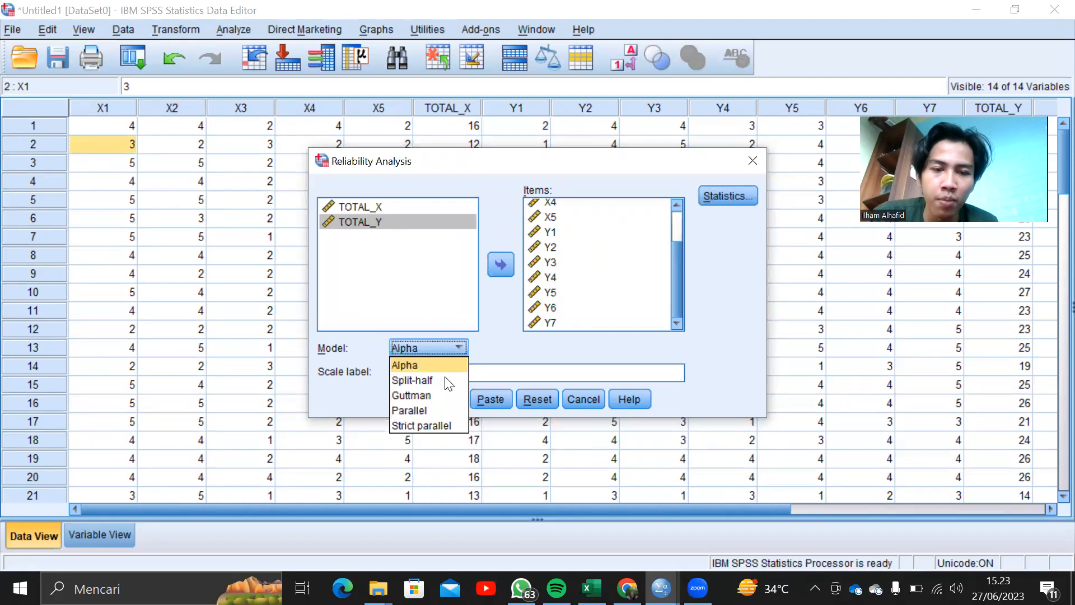
{"action": "left_click", "coordinate": [441, 361]}
{"action": "left_click", "coordinate": [445, 395]}
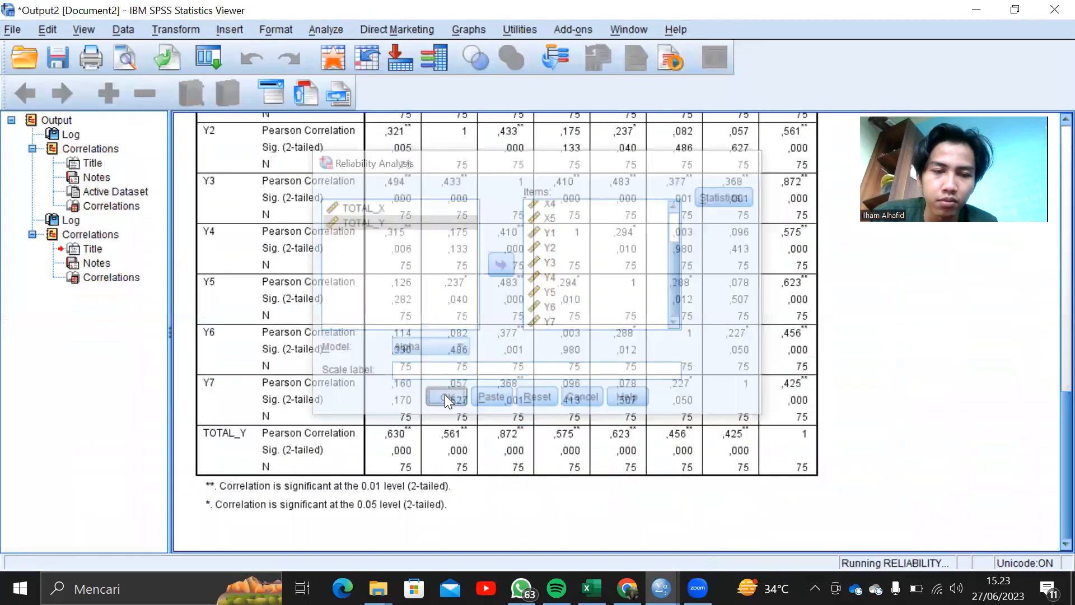
Step: Examine Cronbach's Alpha and the item-total statistics in the reliability output
{"action": "scroll", "coordinate": [455, 379], "scroll_direction": "down", "scroll_amount": 3}
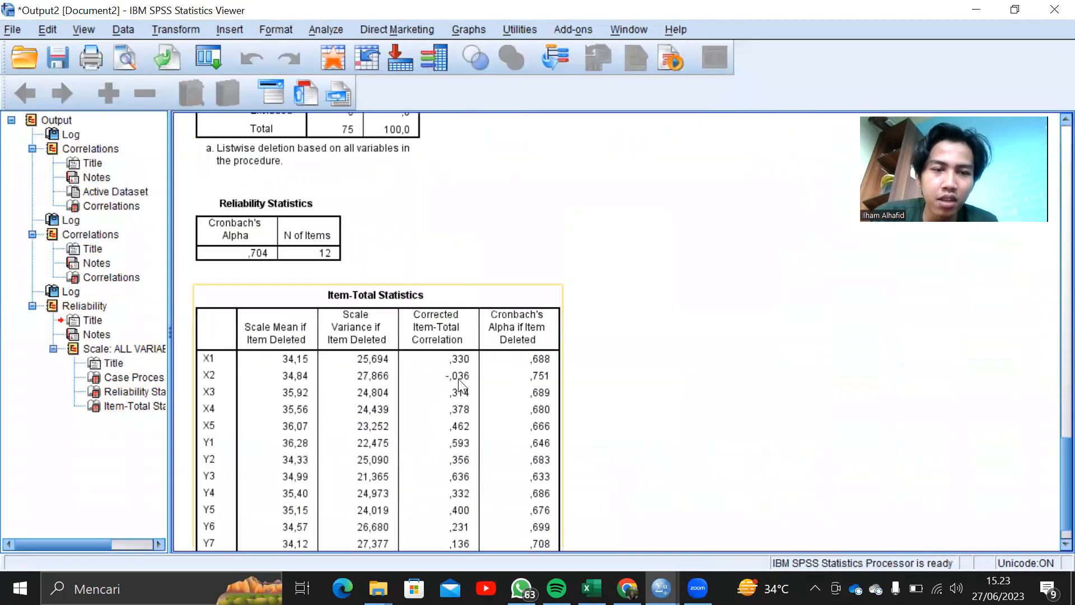
{"action": "scroll", "coordinate": [460, 381], "scroll_direction": "up", "scroll_amount": 3}
{"action": "scroll", "coordinate": [463, 386], "scroll_direction": "down", "scroll_amount": 3}
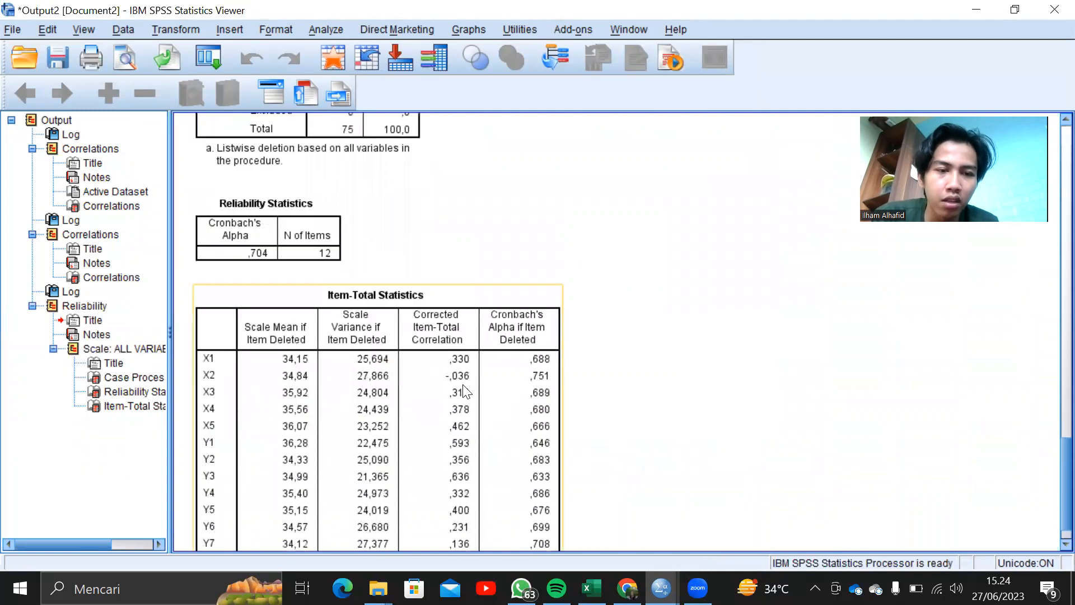
{"action": "scroll", "coordinate": [464, 390], "scroll_direction": "down", "scroll_amount": 1}
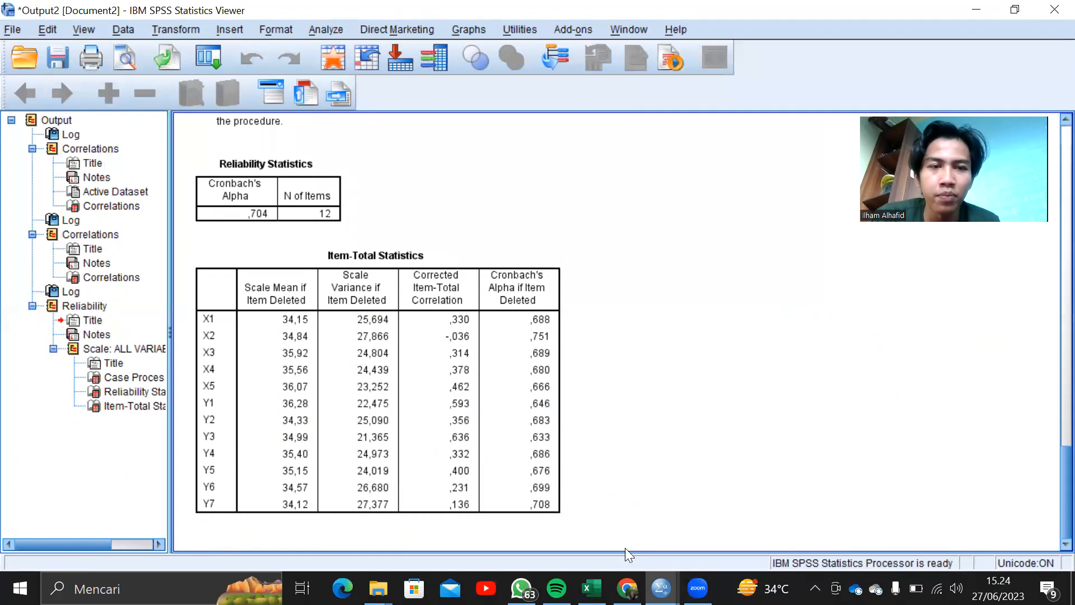
Step: Return to the data sheet and set TOTAL_X as the independent variable of a new linear regression
{"action": "mouse_move", "coordinate": [661, 588]}
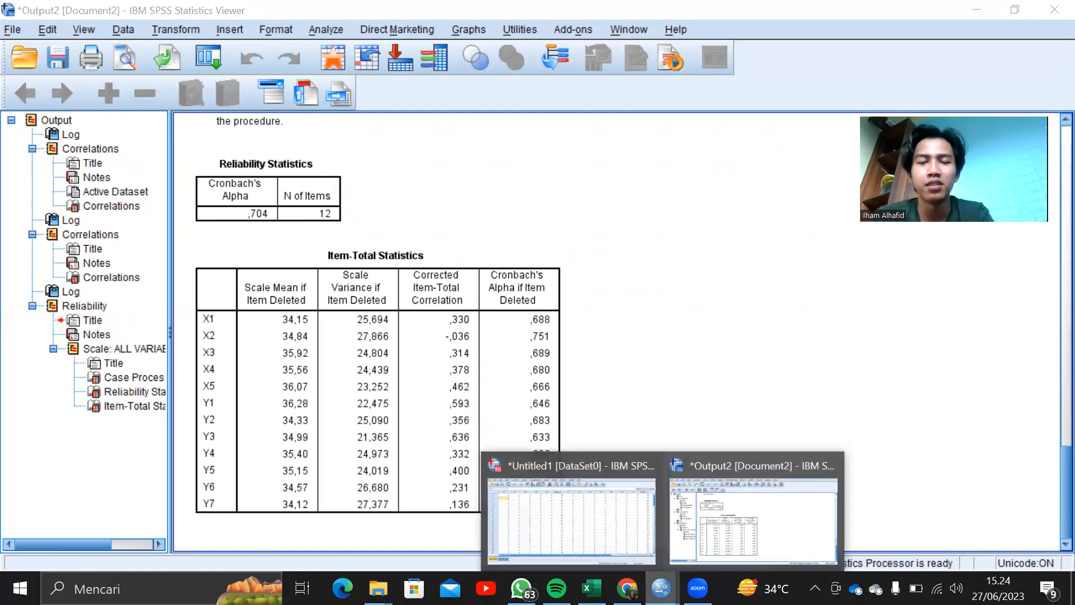
{"action": "left_click", "coordinate": [571, 515]}
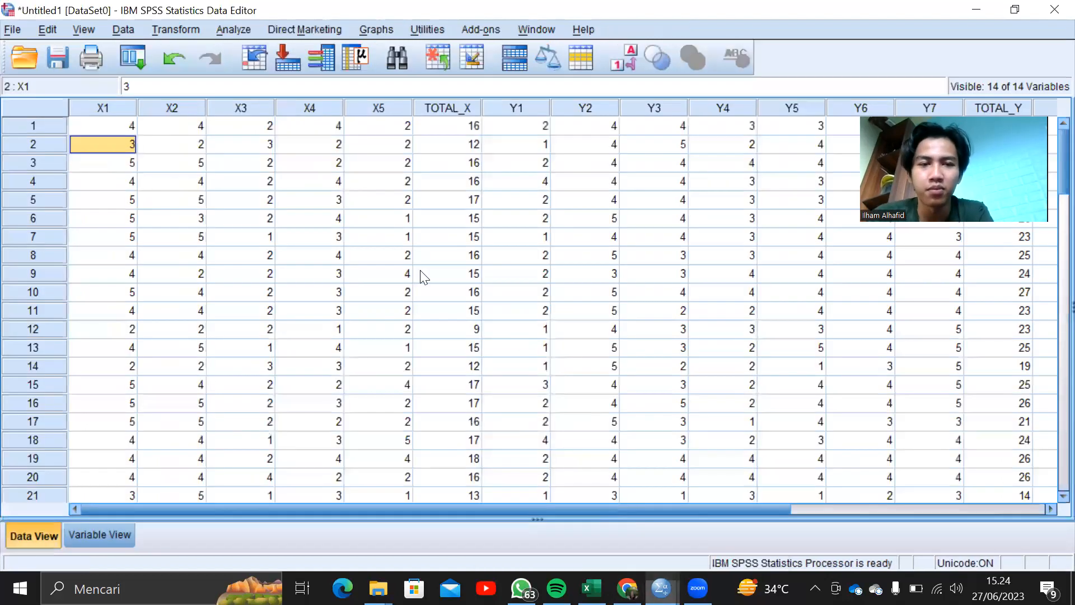
{"action": "left_click", "coordinate": [231, 32]}
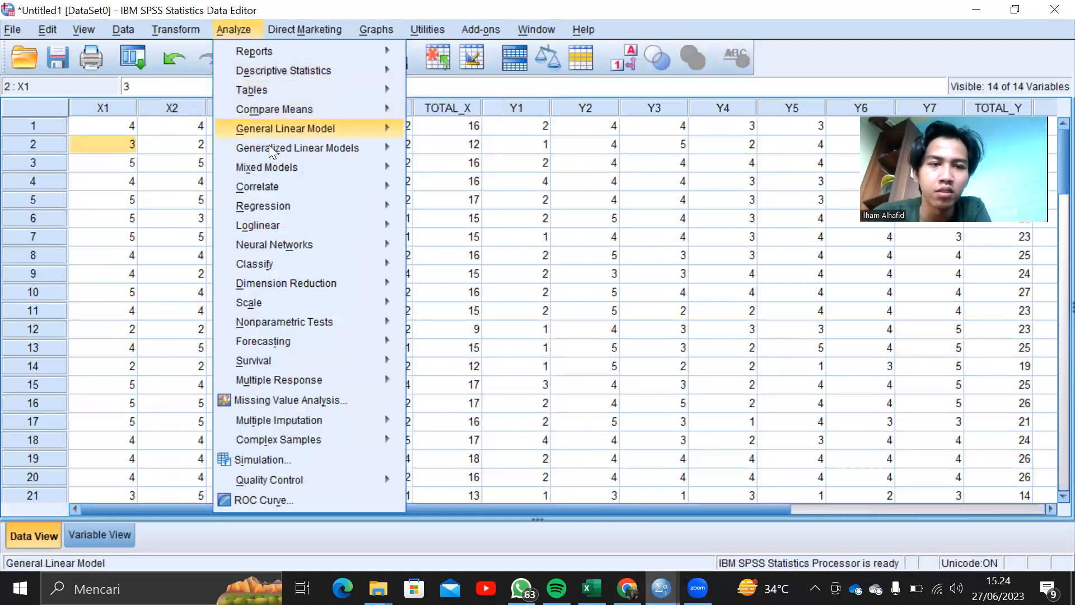
{"action": "mouse_move", "coordinate": [277, 205]}
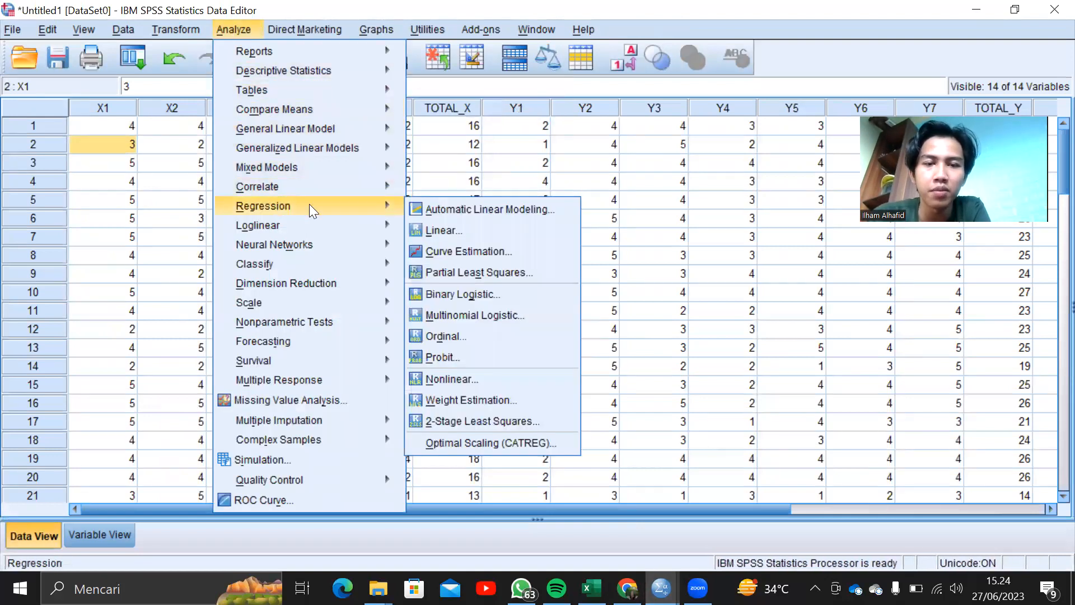
{"action": "left_click", "coordinate": [441, 229]}
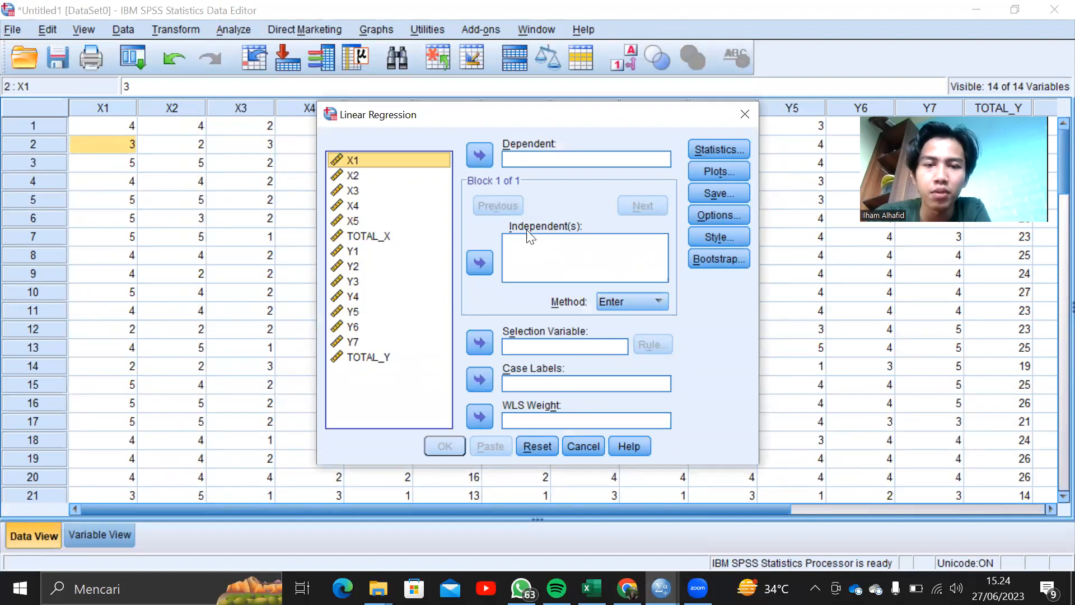
{"action": "left_click", "coordinate": [376, 241]}
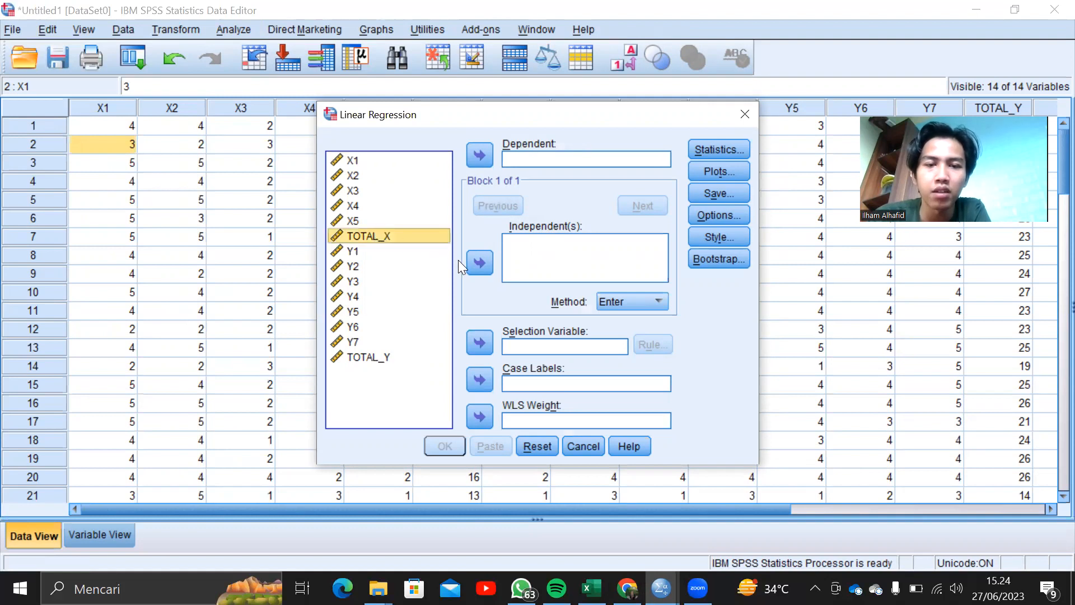
{"action": "left_click", "coordinate": [477, 263]}
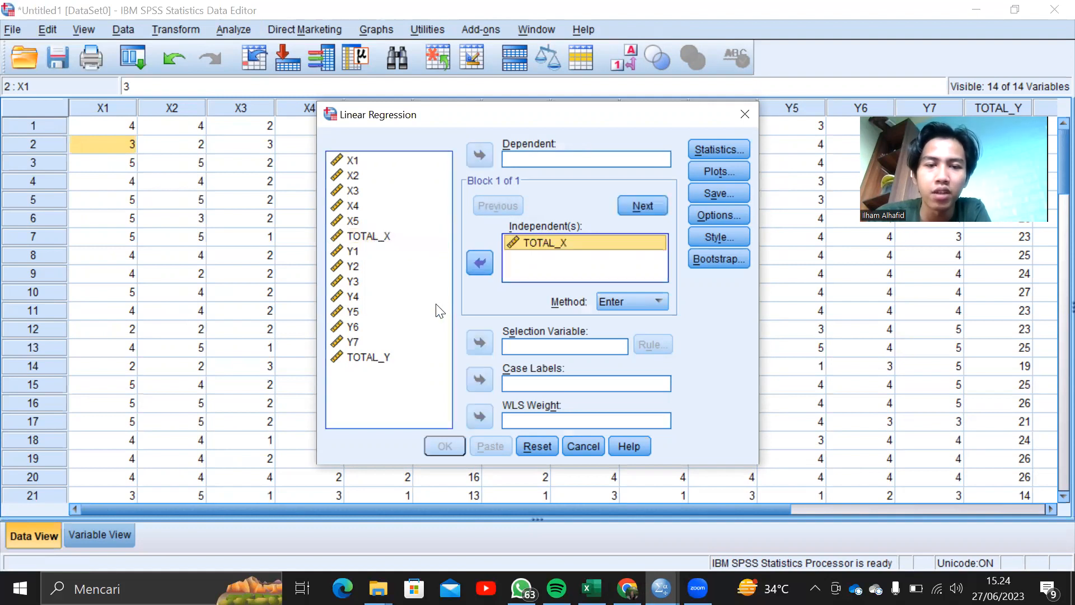
Step: Set TOTAL_Y as the dependent variable and run the linear regression
{"action": "left_click", "coordinate": [367, 357]}
{"action": "left_click", "coordinate": [480, 157]}
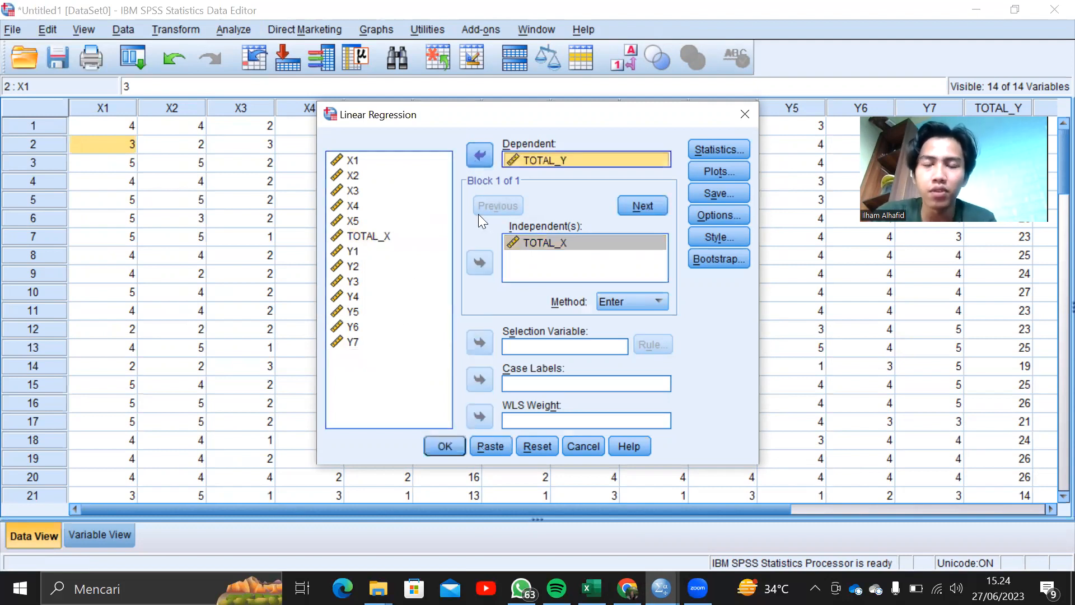
{"action": "left_click", "coordinate": [446, 444]}
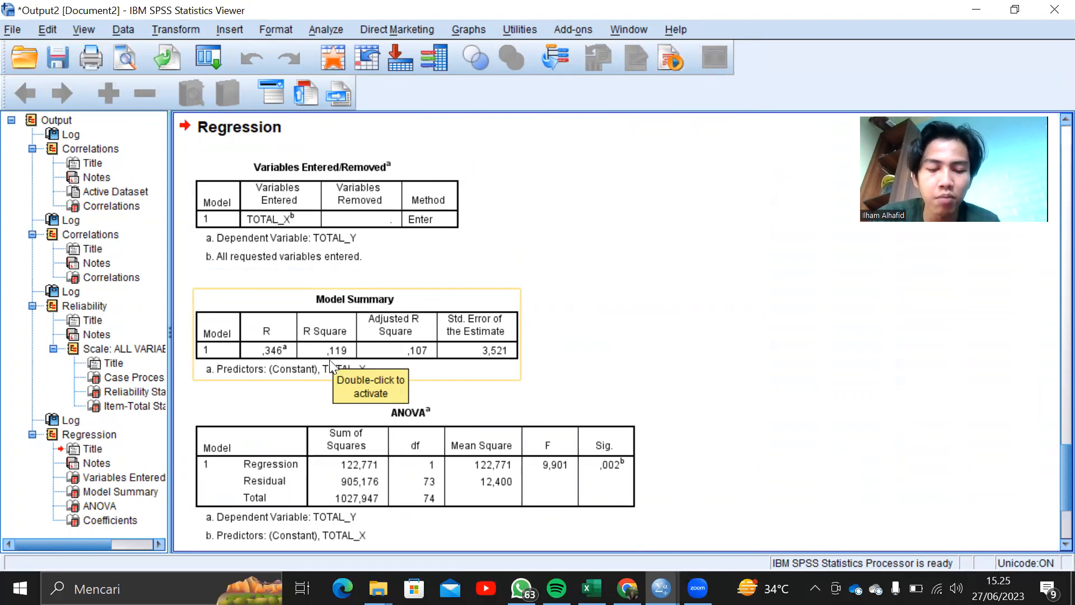
Step: Examine the Model Summary, ANOVA and Coefficients tables of the regression output
{"action": "scroll", "coordinate": [333, 353], "scroll_direction": "down", "scroll_amount": 3}
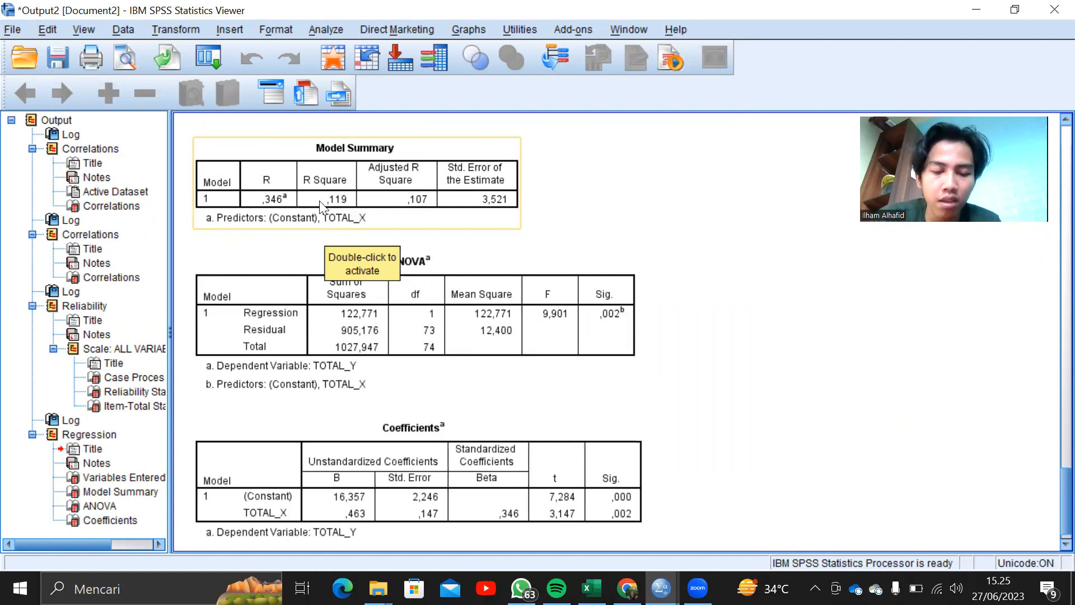
{"action": "left_click", "coordinate": [320, 329]}
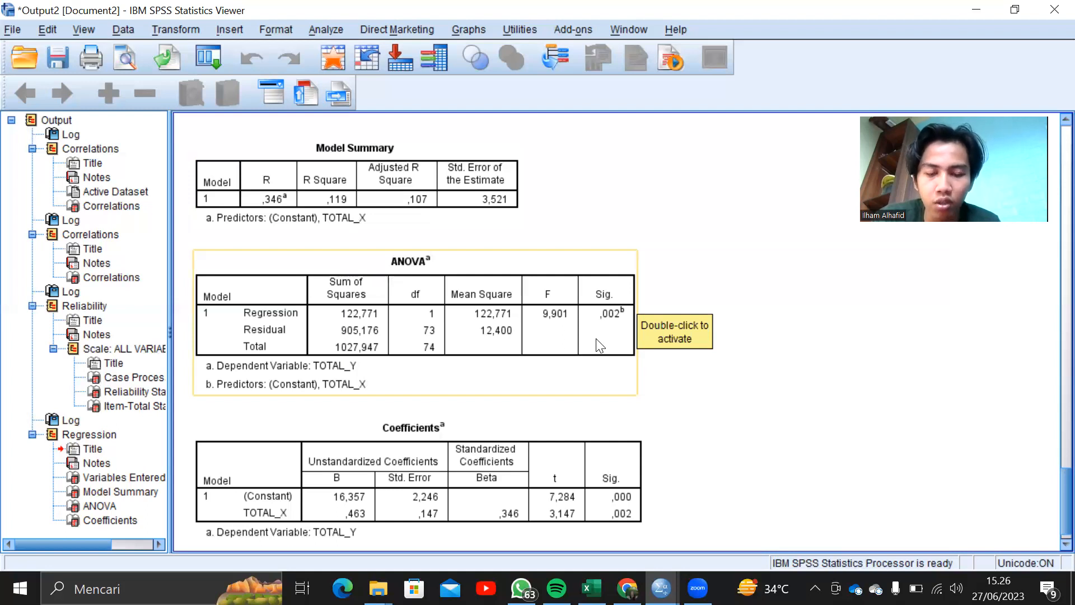
{"action": "scroll", "coordinate": [600, 346], "scroll_direction": "down", "scroll_amount": 1}
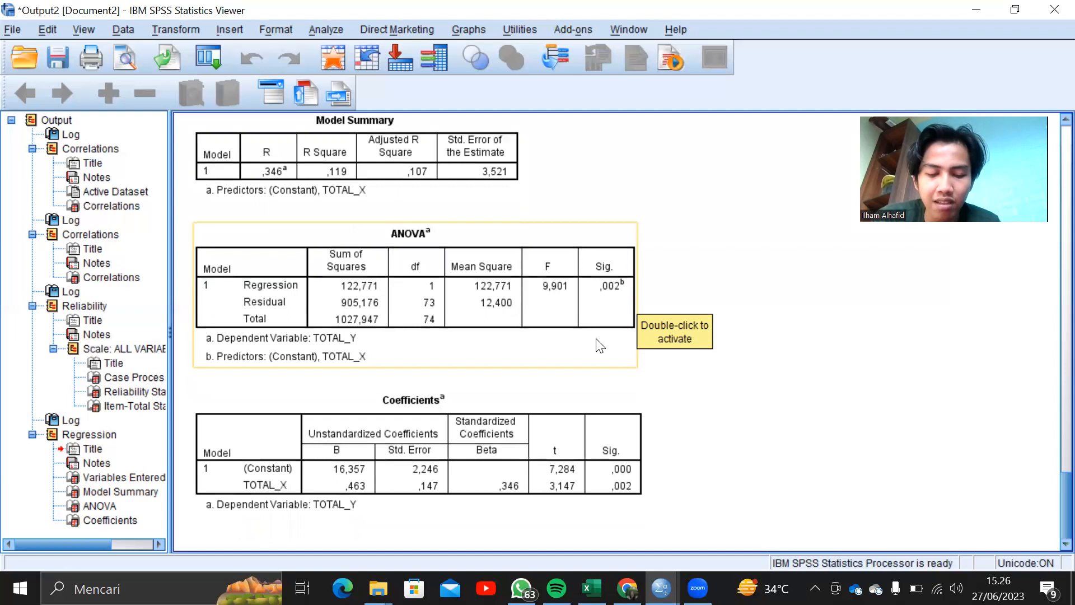